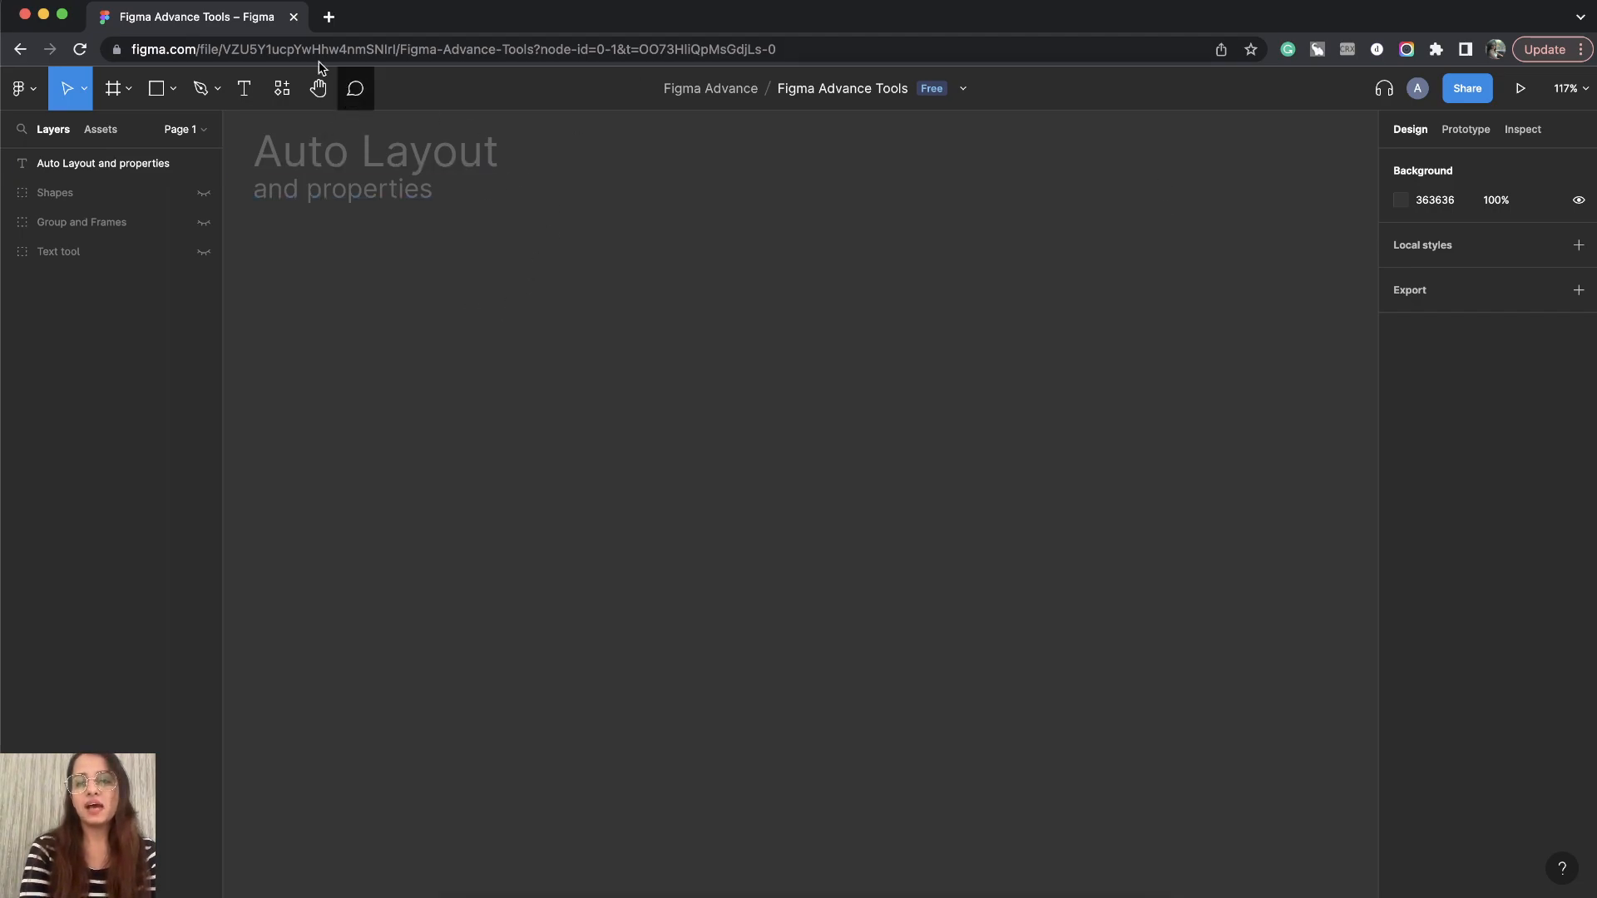
- Draw a rectangle about 210 × 196 on the canvas with the Rectangle tool
click(173, 96)
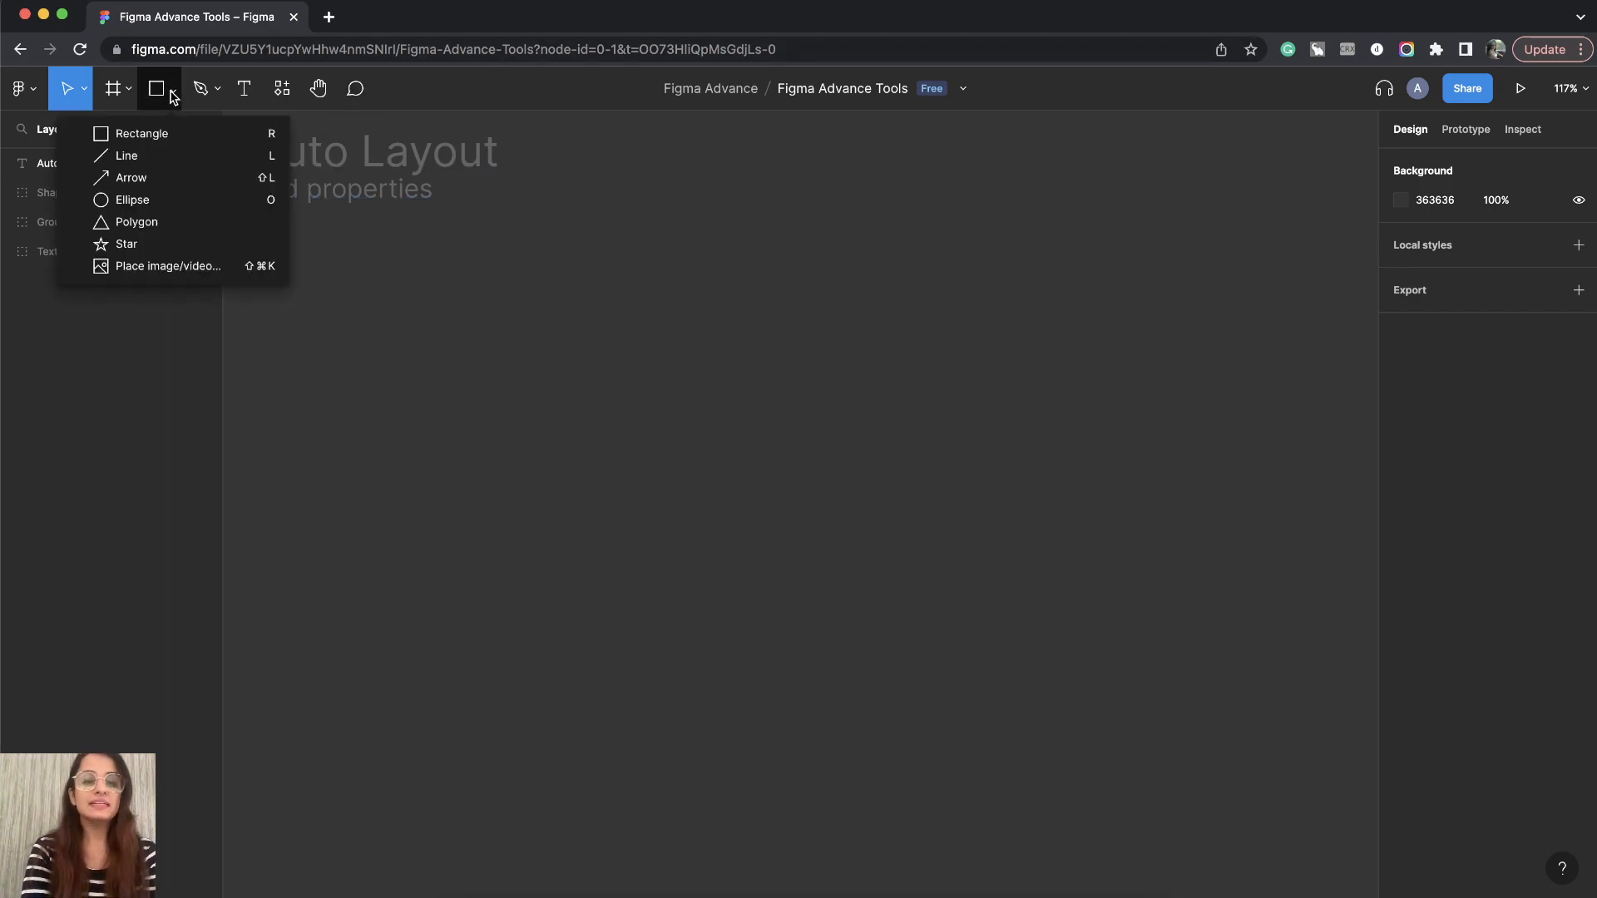
click(521, 285)
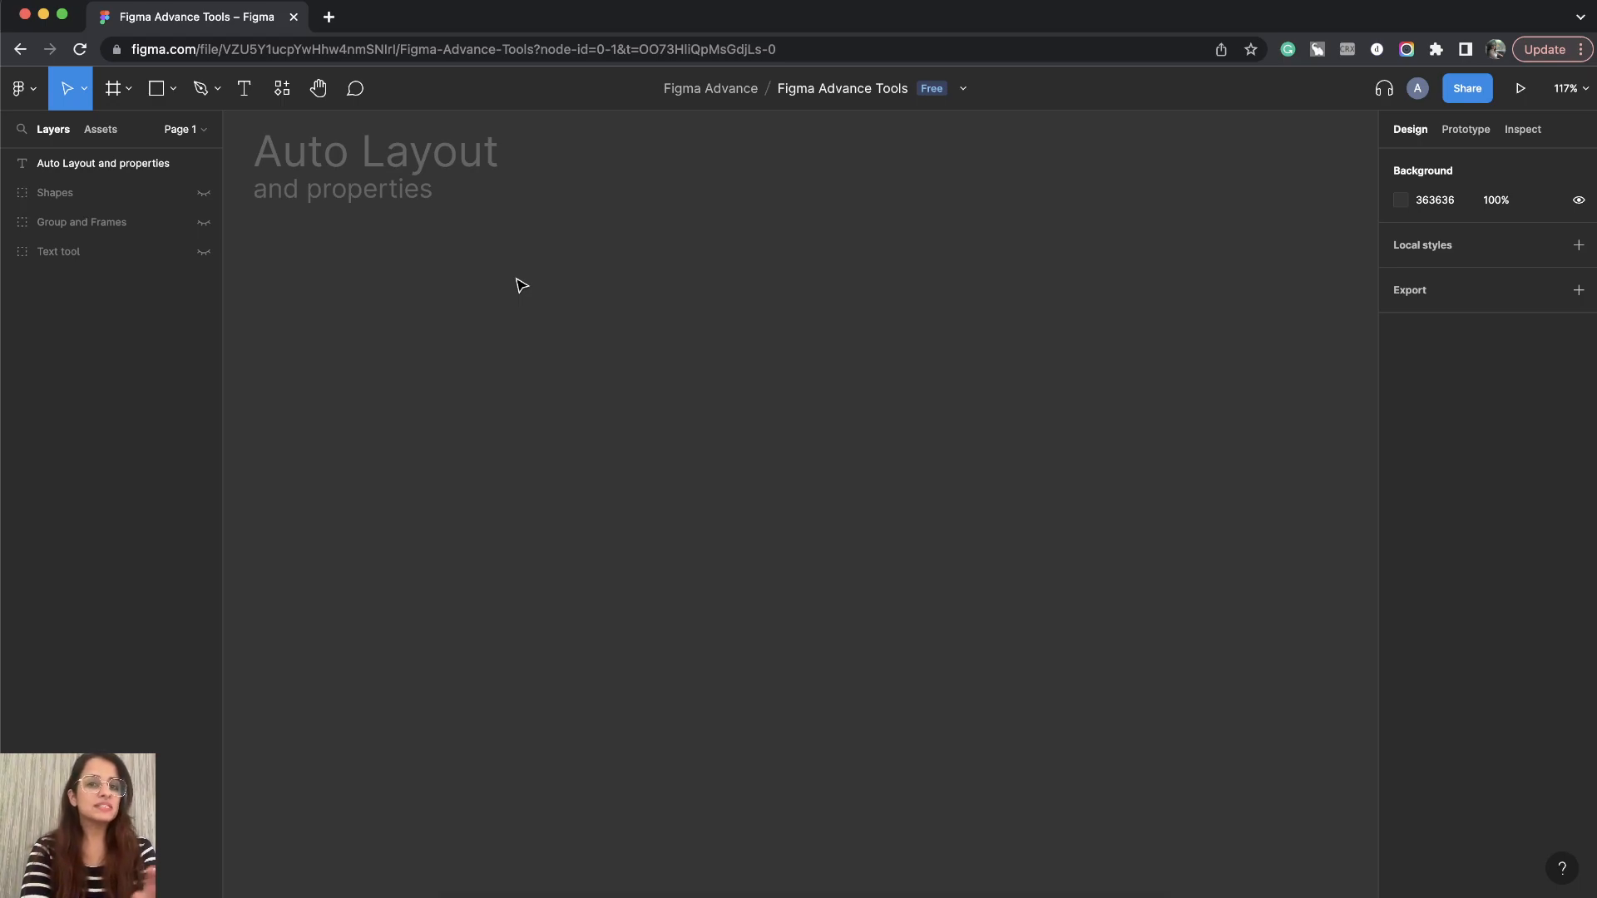
click(174, 90)
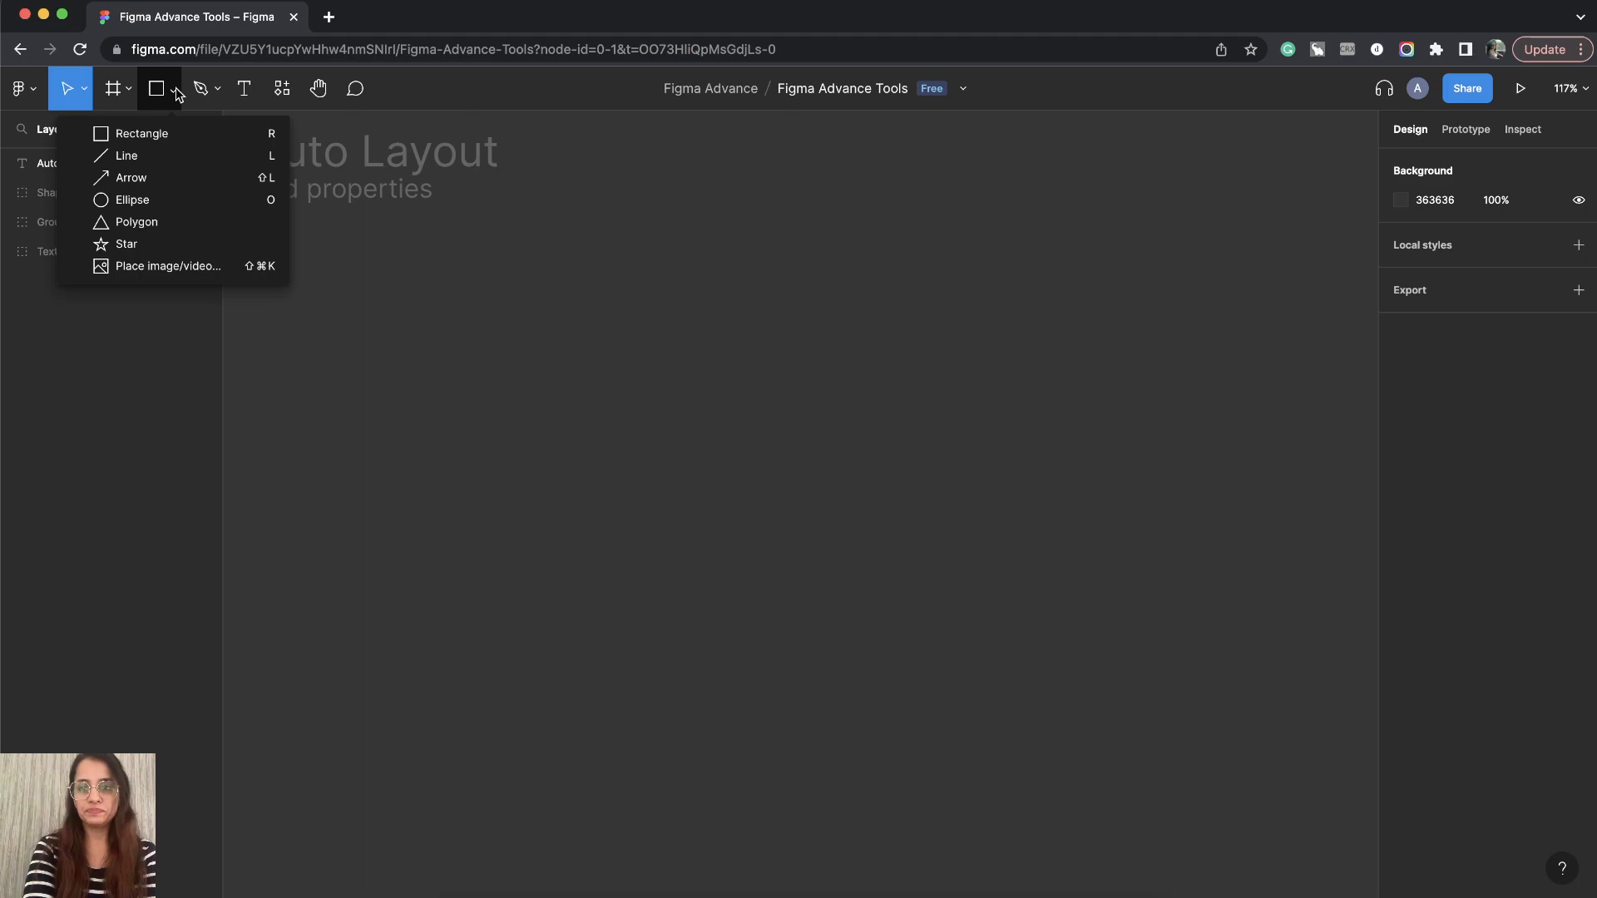
click(176, 138)
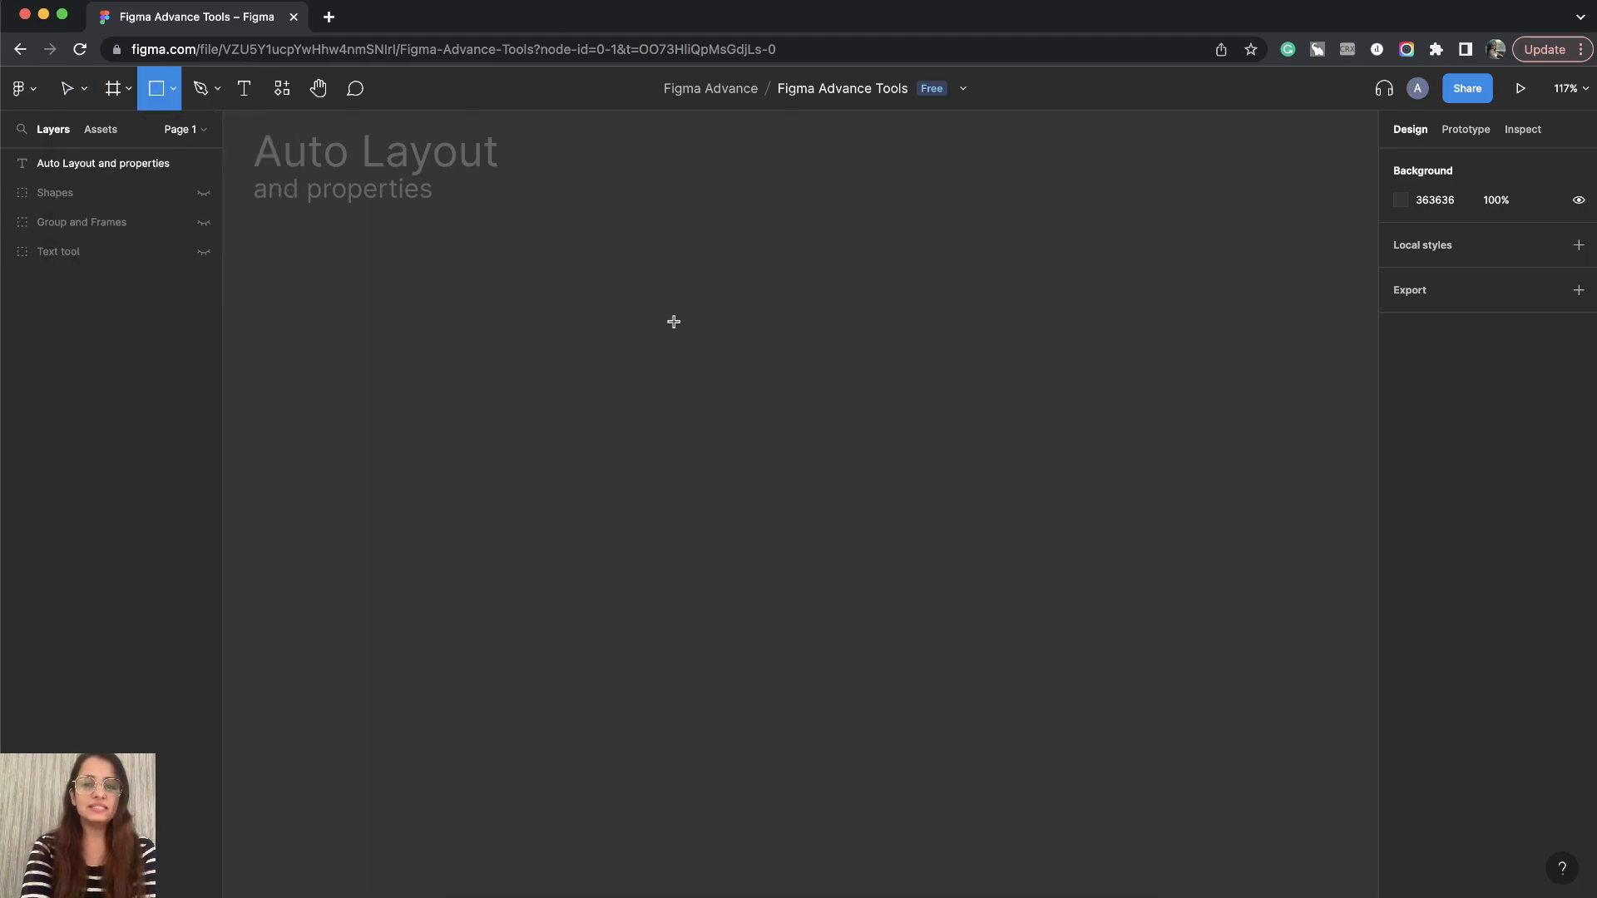
drag(422, 353, 651, 562)
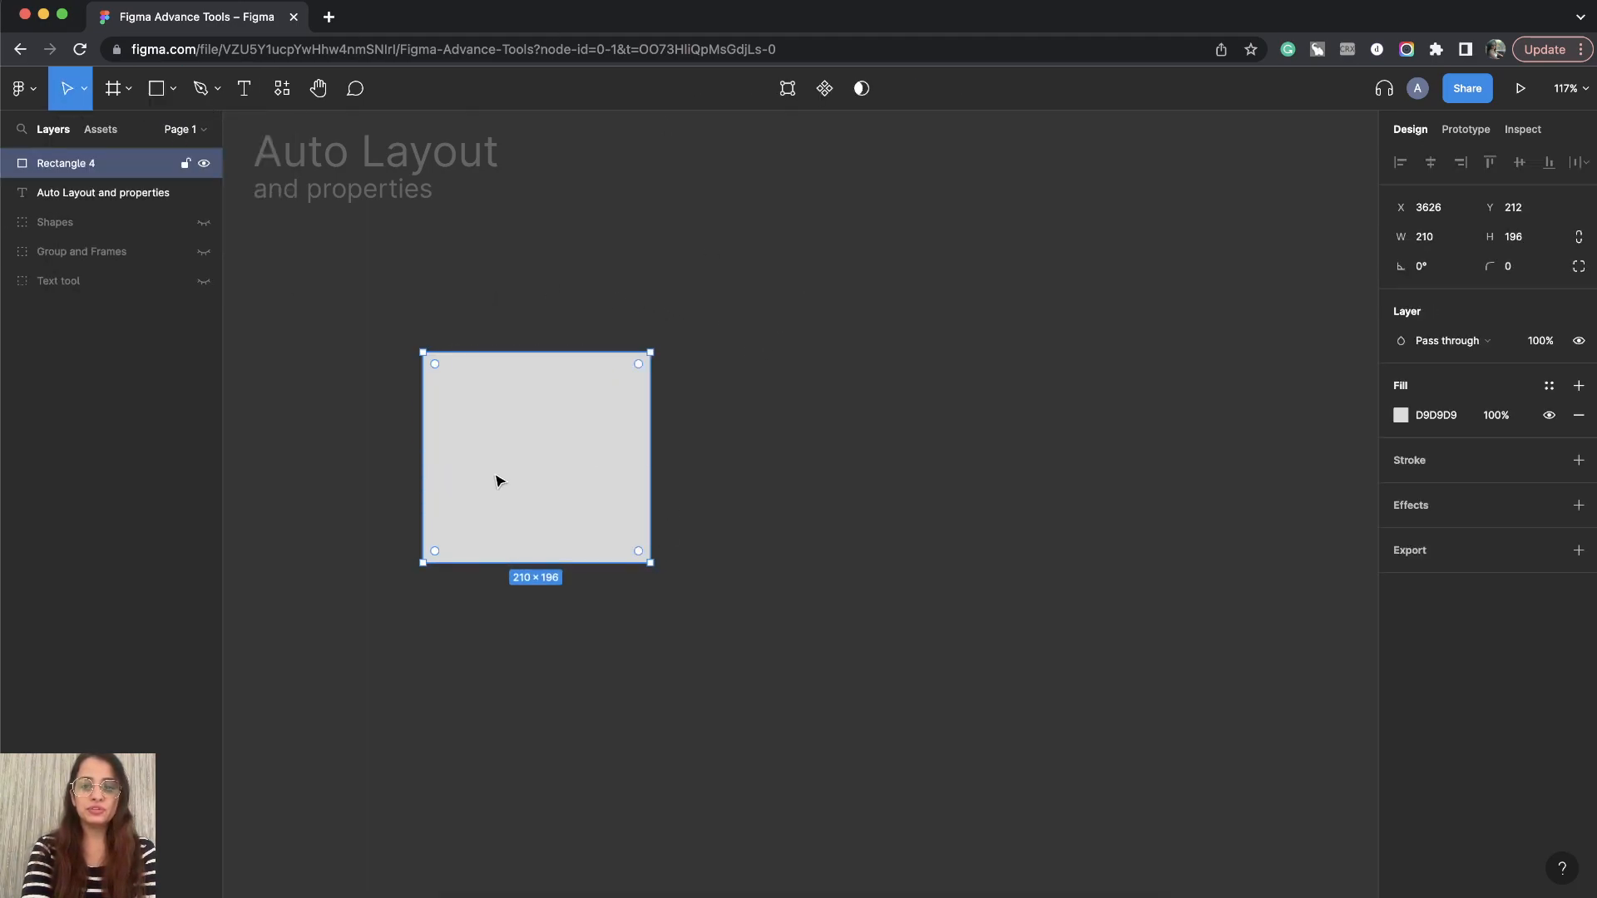
- Duplicate the rectangle into a row of three, then move the middle one lower and the right one higher
drag(477, 489, 1055, 503)
scroll(848, 510, down, 5)
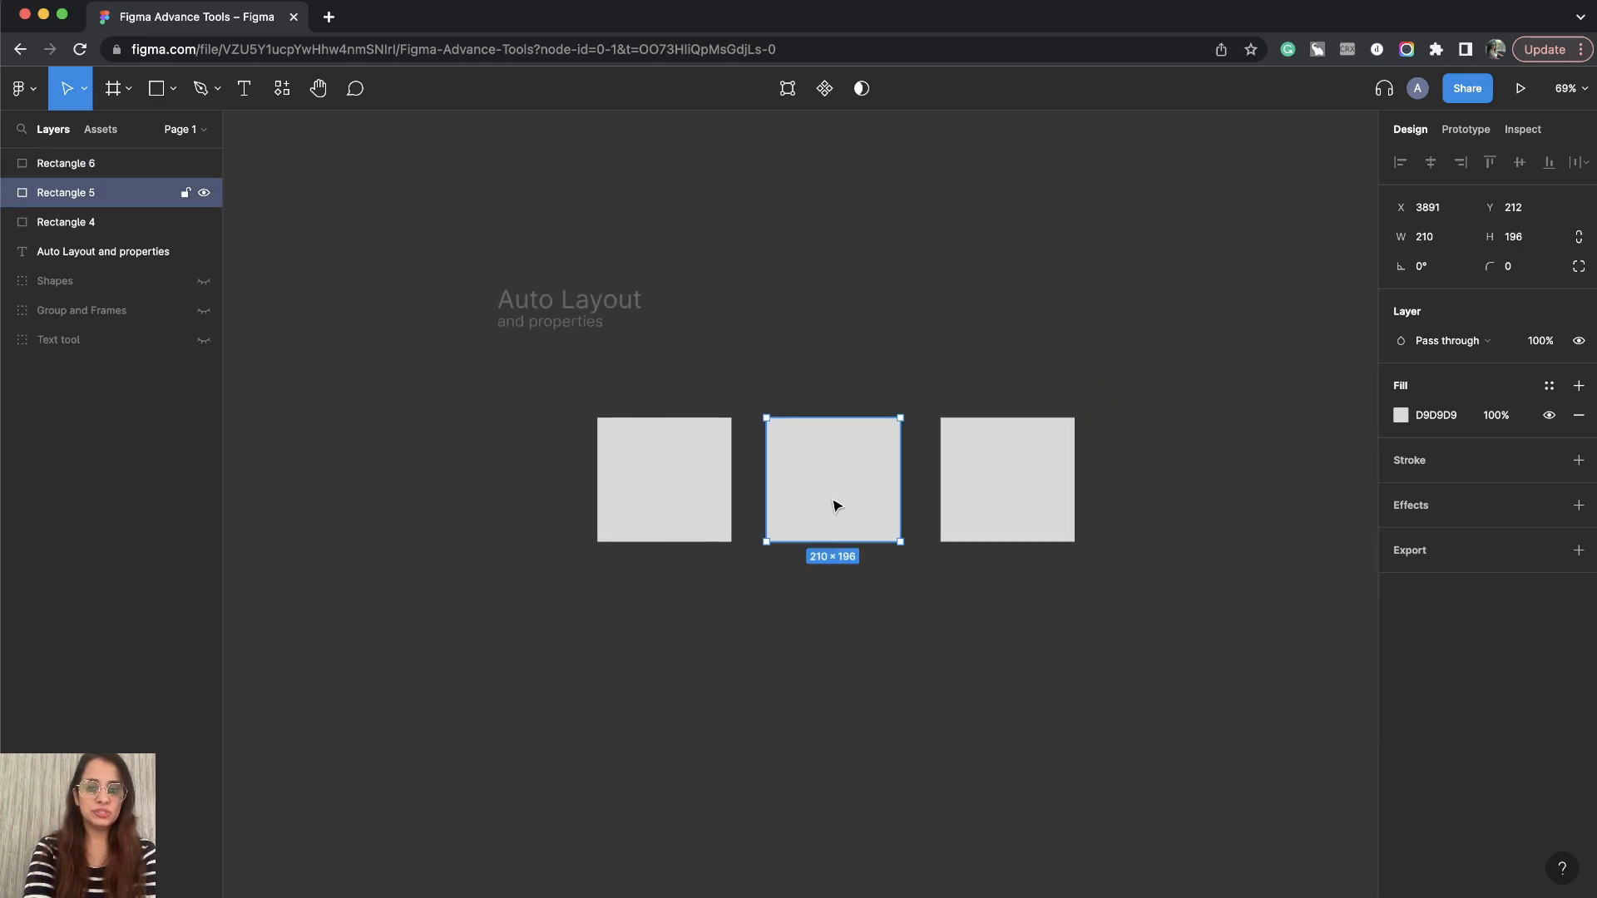
drag(834, 502, 838, 563)
drag(1023, 506, 1055, 474)
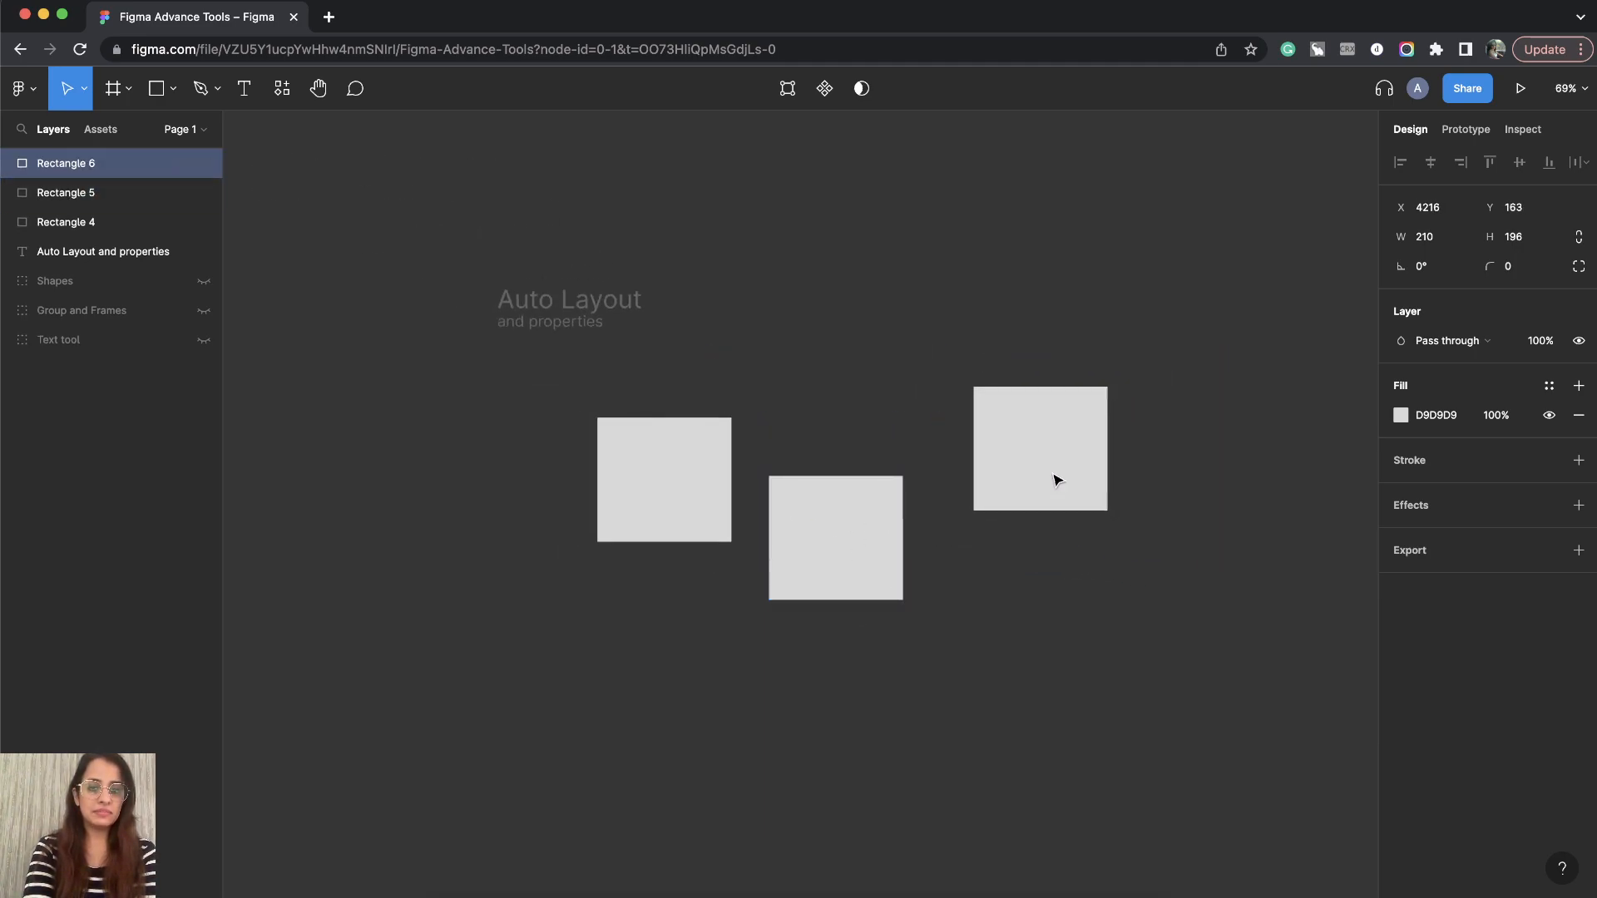
- Select all three rectangles, apply auto layout, and undo it
click(1119, 648)
scroll(1121, 657, down, 2)
scroll(1121, 658, right, 2)
scroll(1031, 505, up, 3)
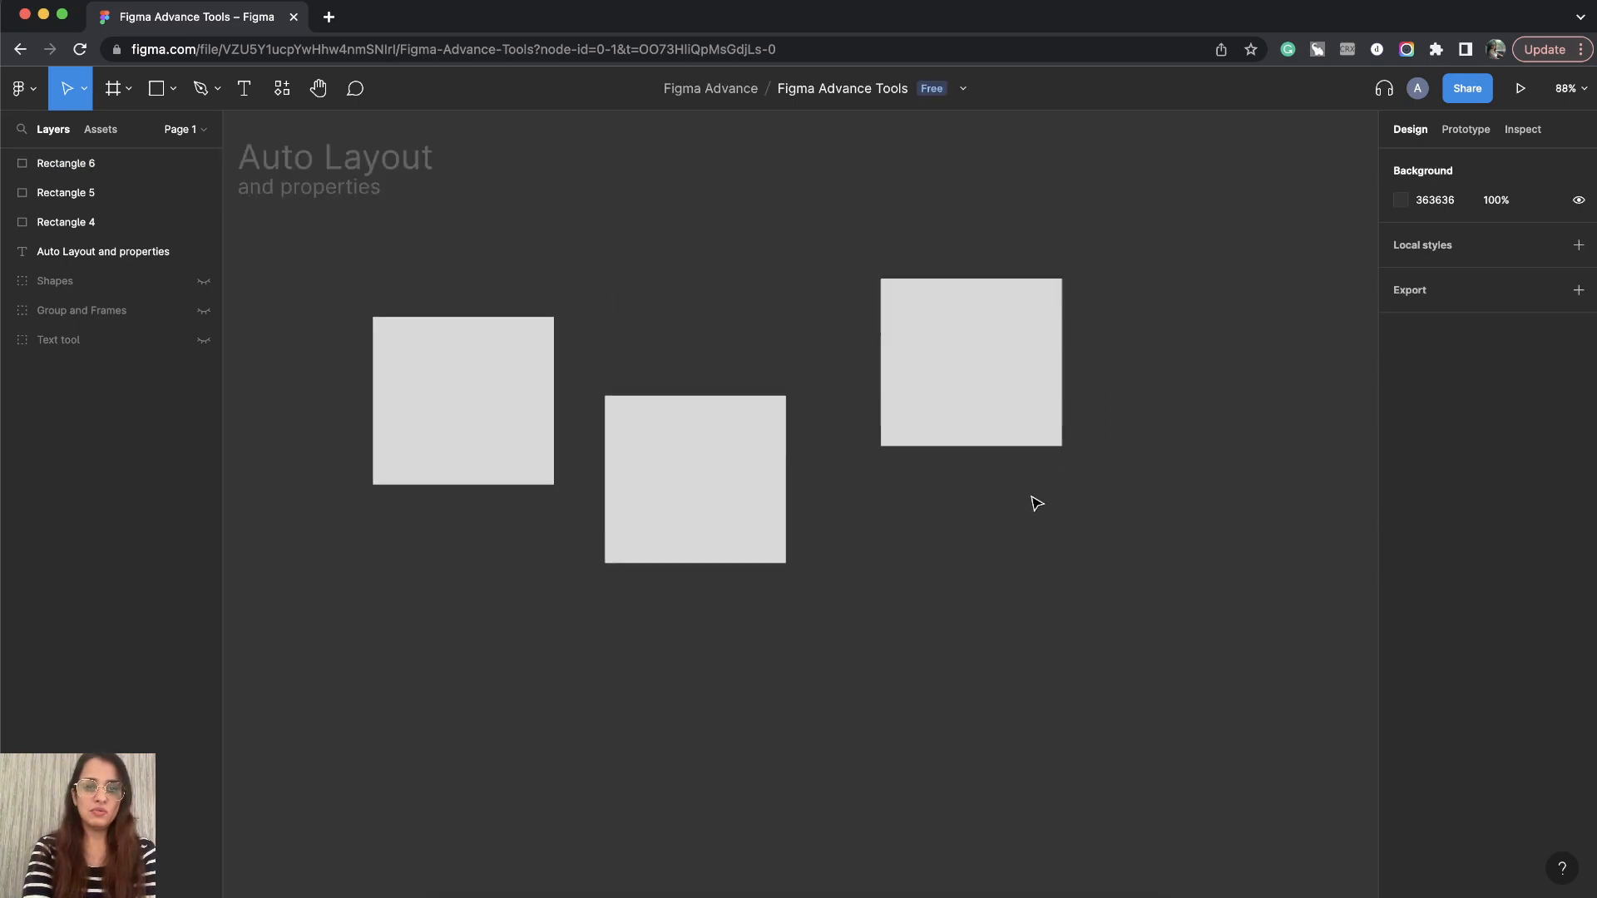
drag(1175, 731, 379, 277)
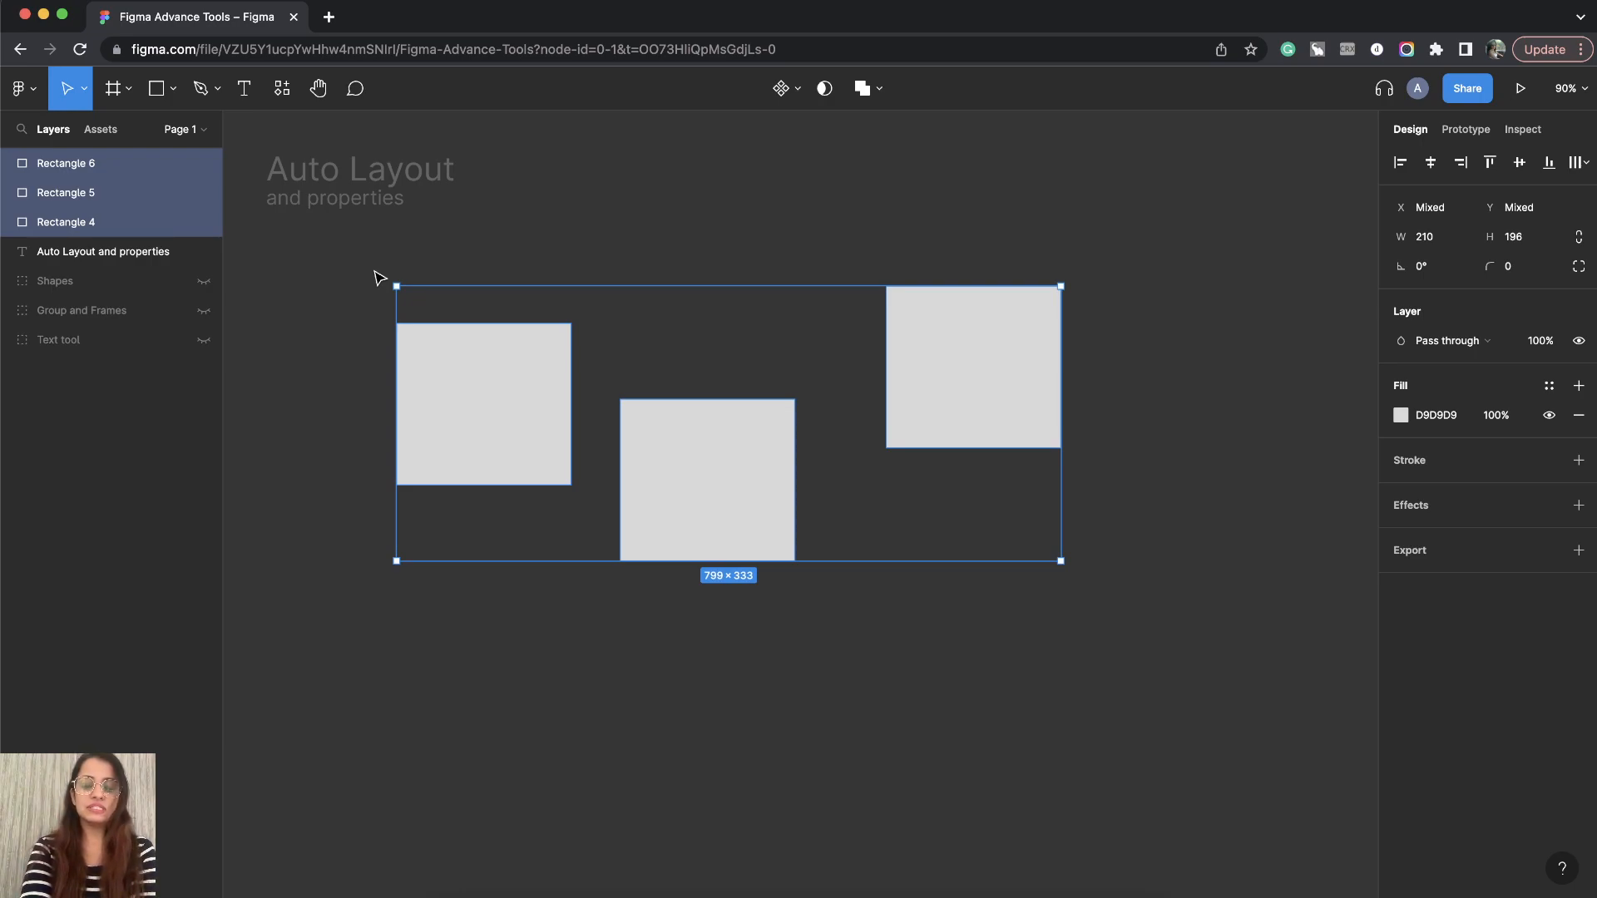
key(shift+a)
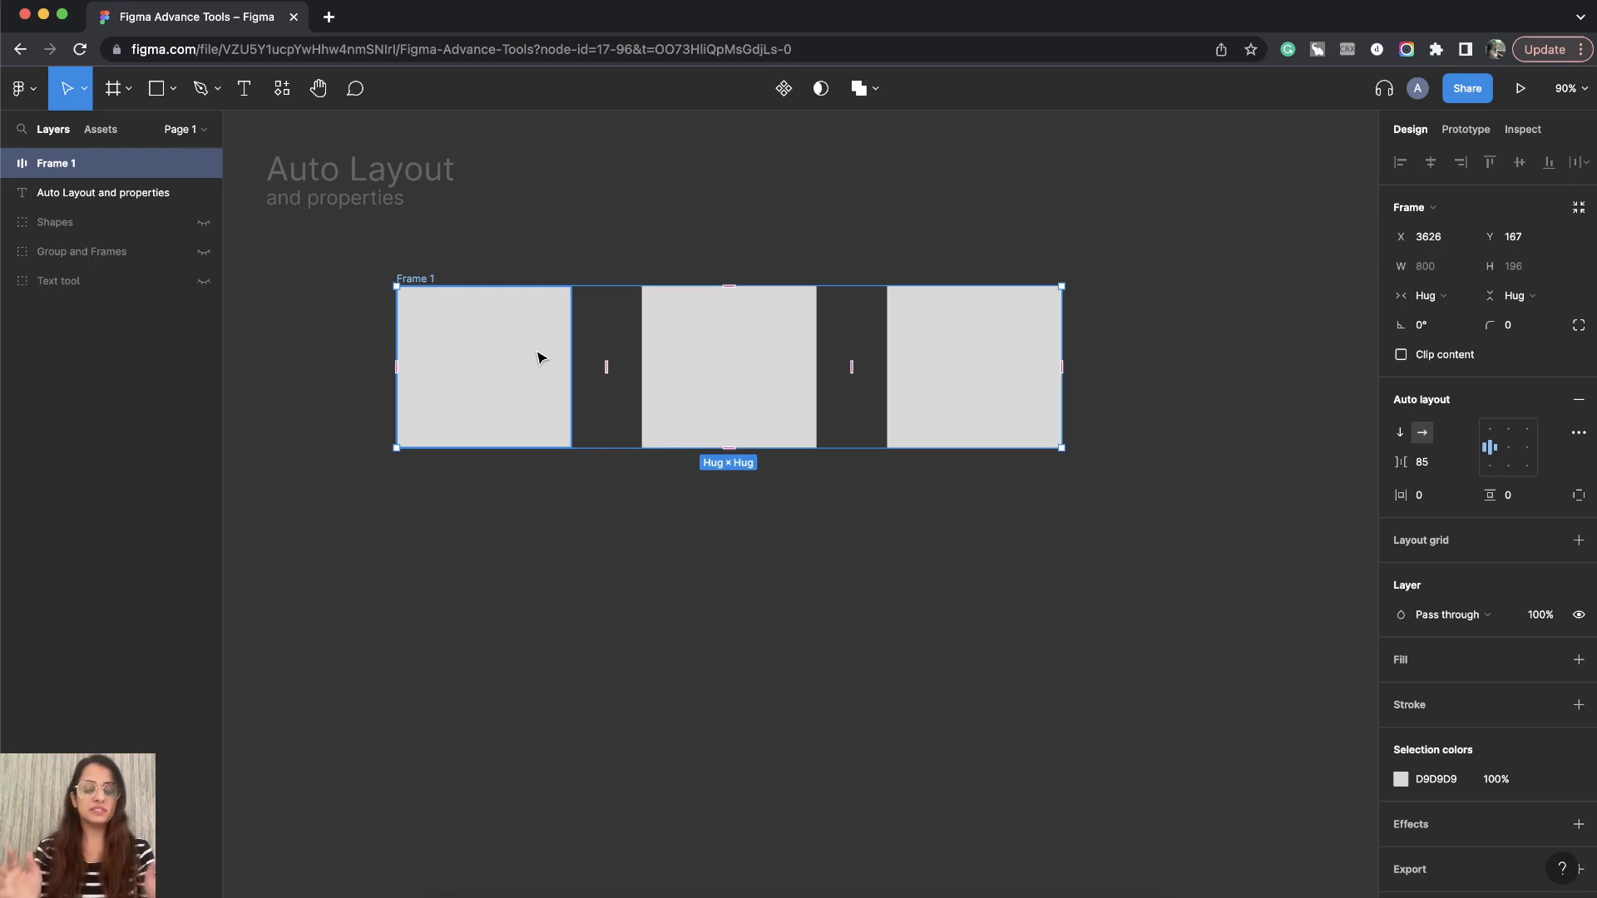
key(super+z)
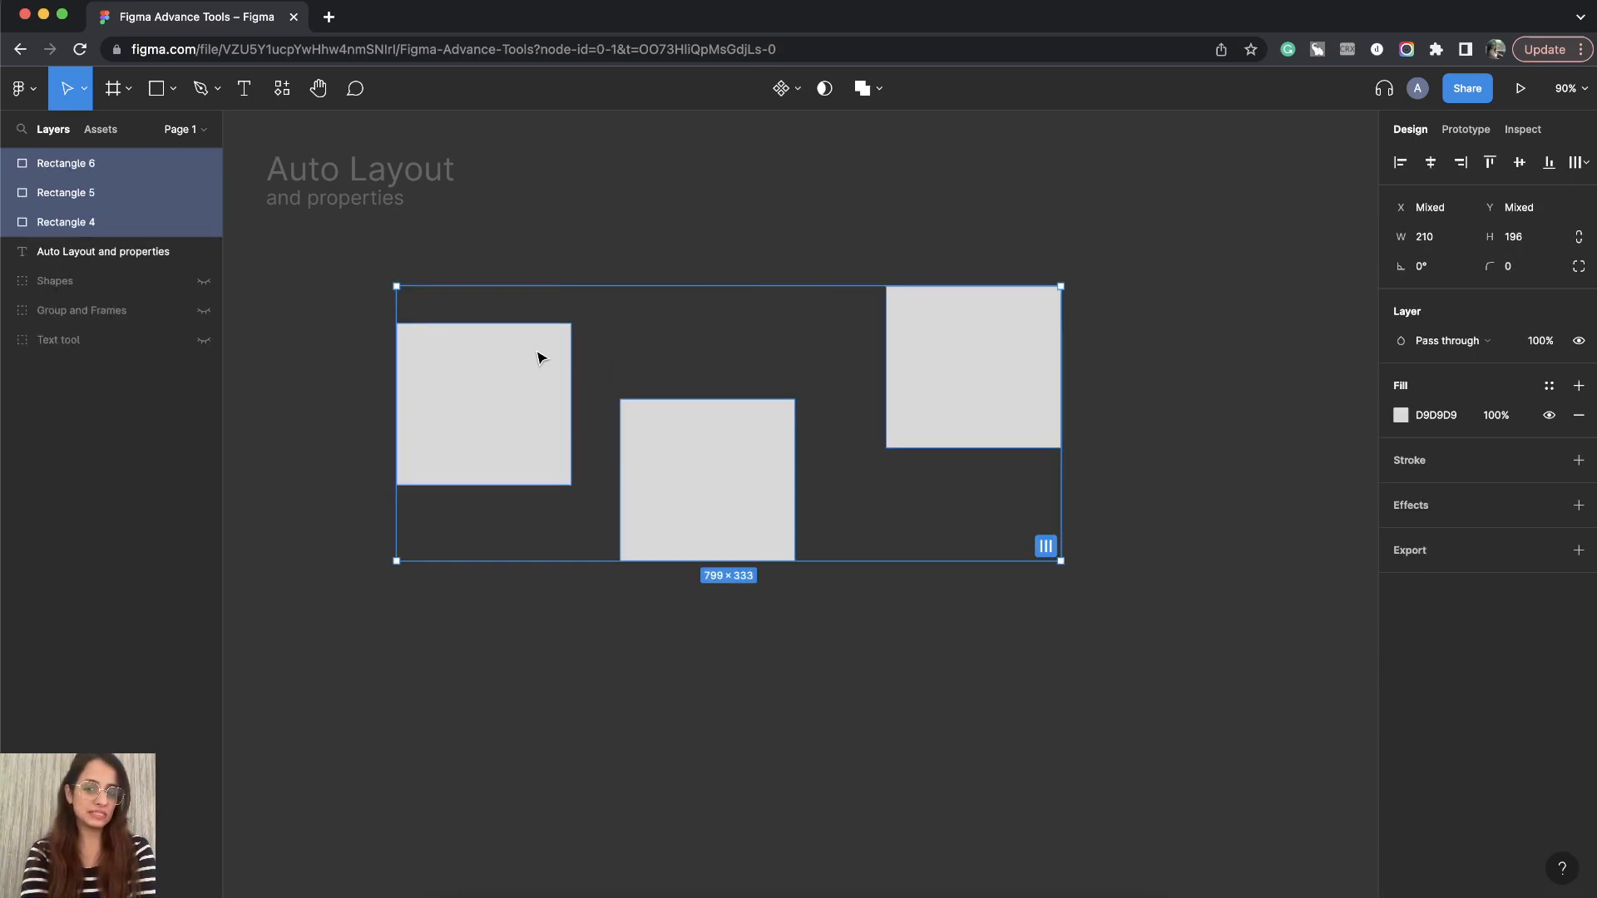
- Wrap the three selected rectangles in a new frame using Frame selection
click(365, 318)
drag(343, 249, 1219, 677)
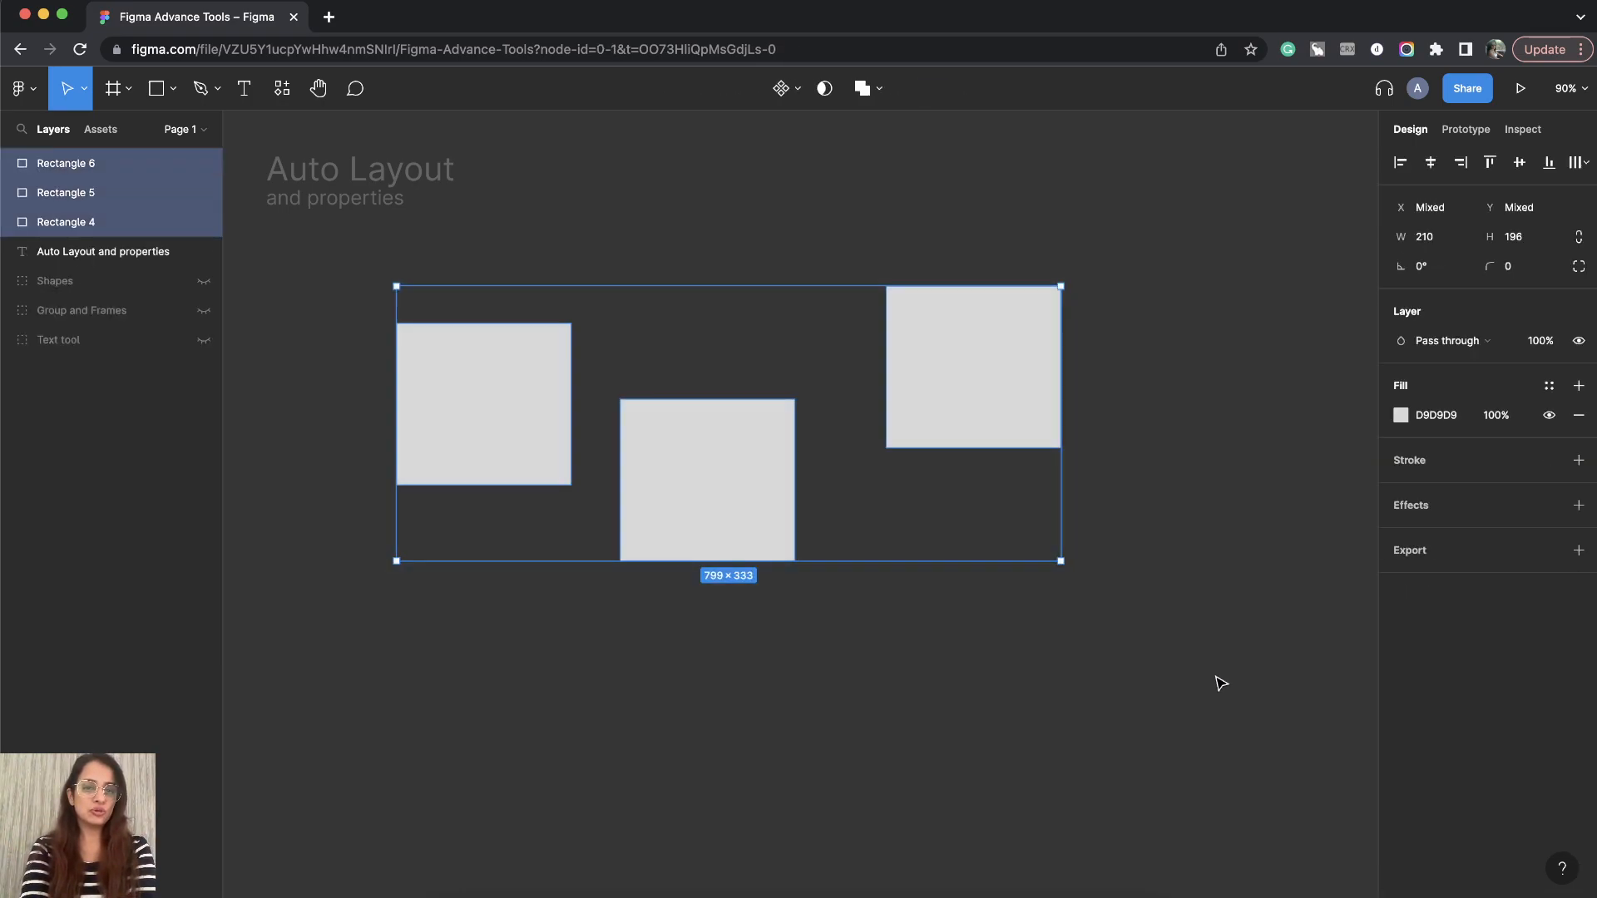
right_click(996, 379)
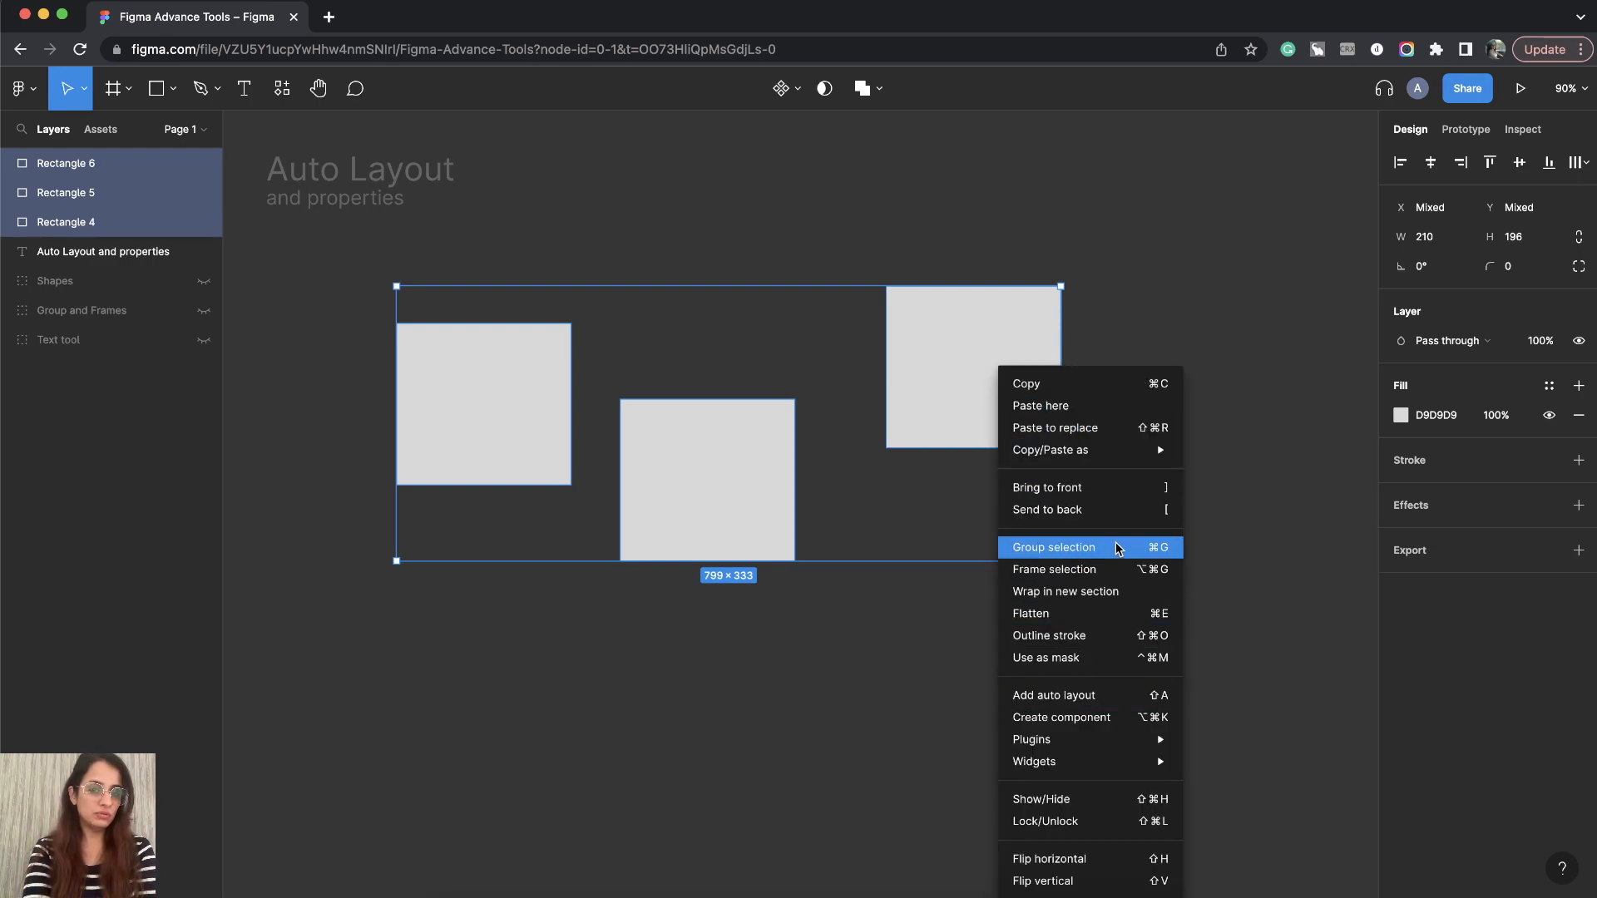
click(1148, 298)
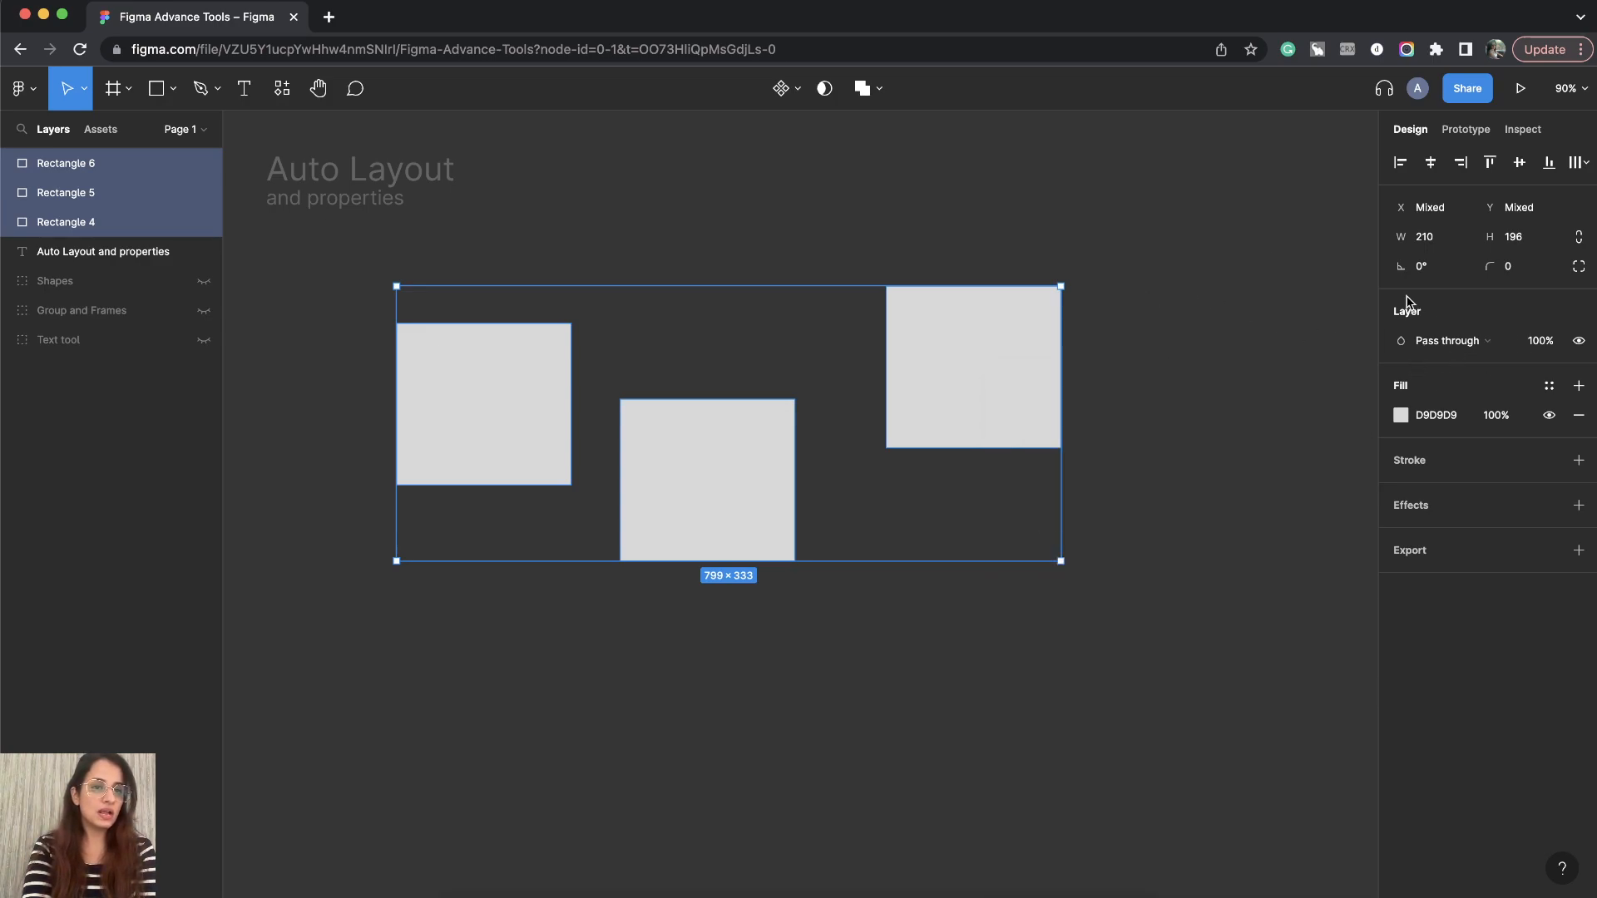
right_click(504, 431)
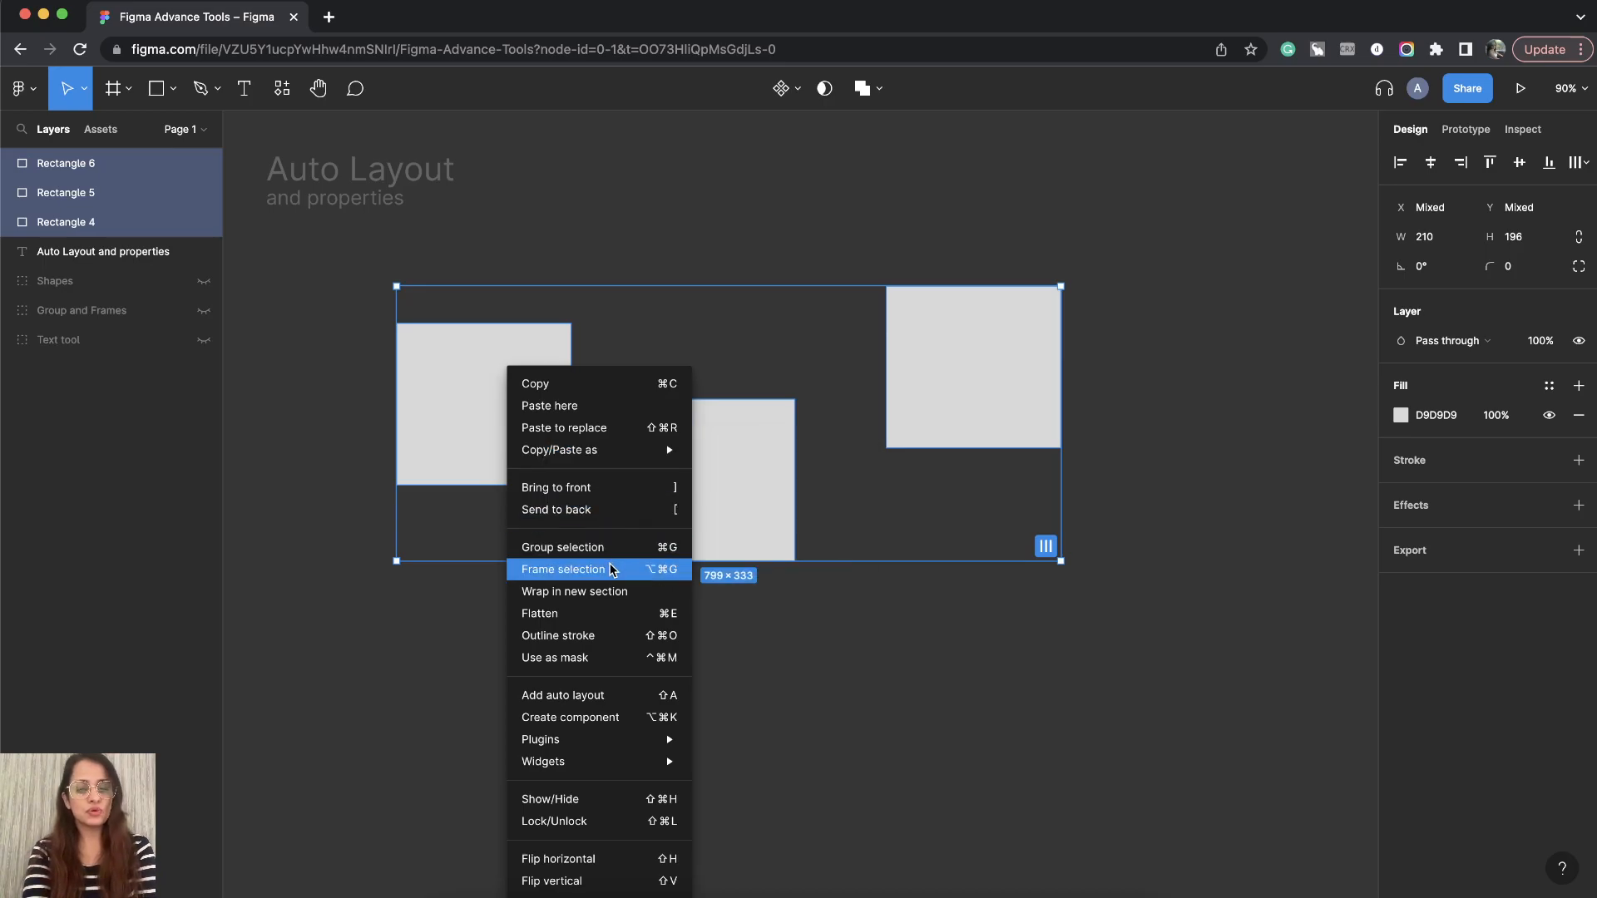
click(559, 570)
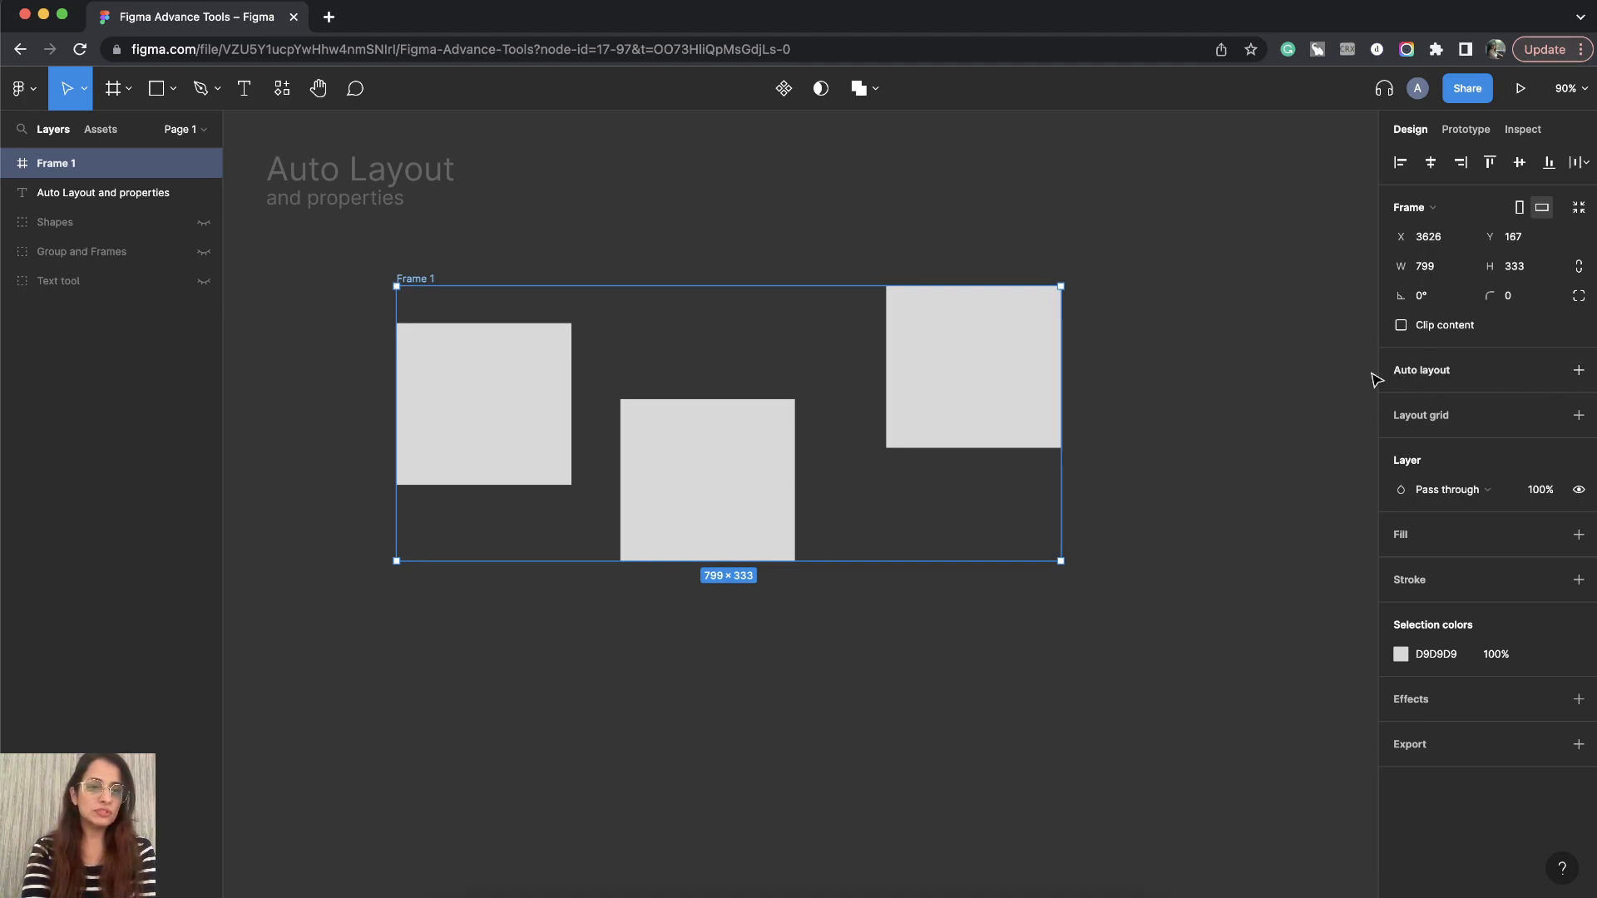
- Add auto layout to the frame, undo it, and add auto layout again
click(1579, 372)
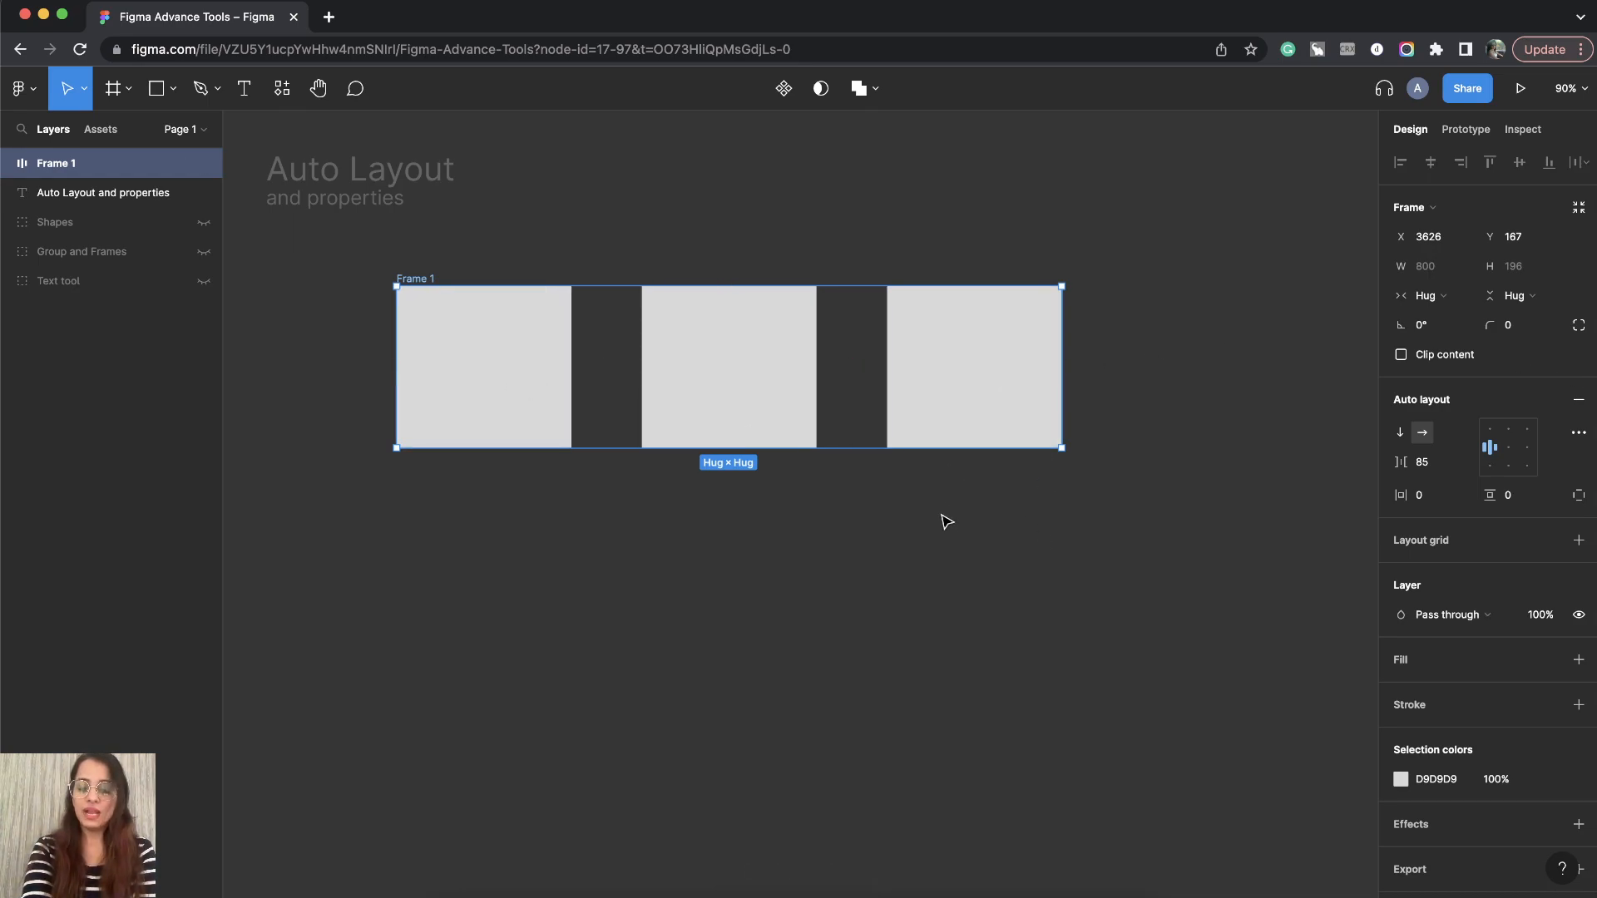
key(super+z)
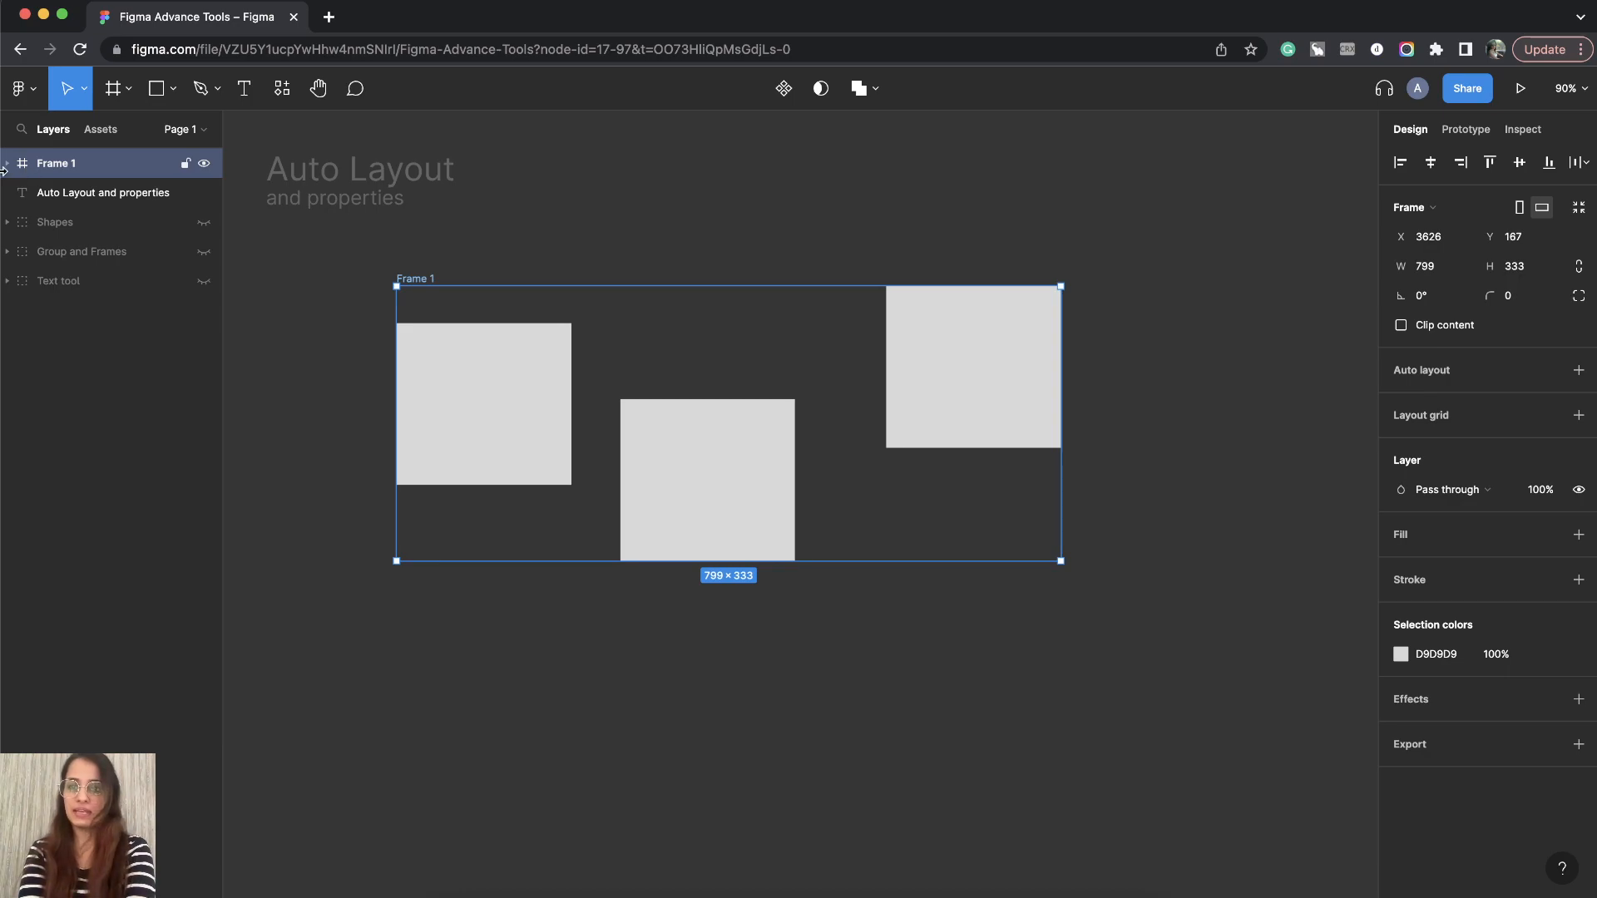
key(shift+a)
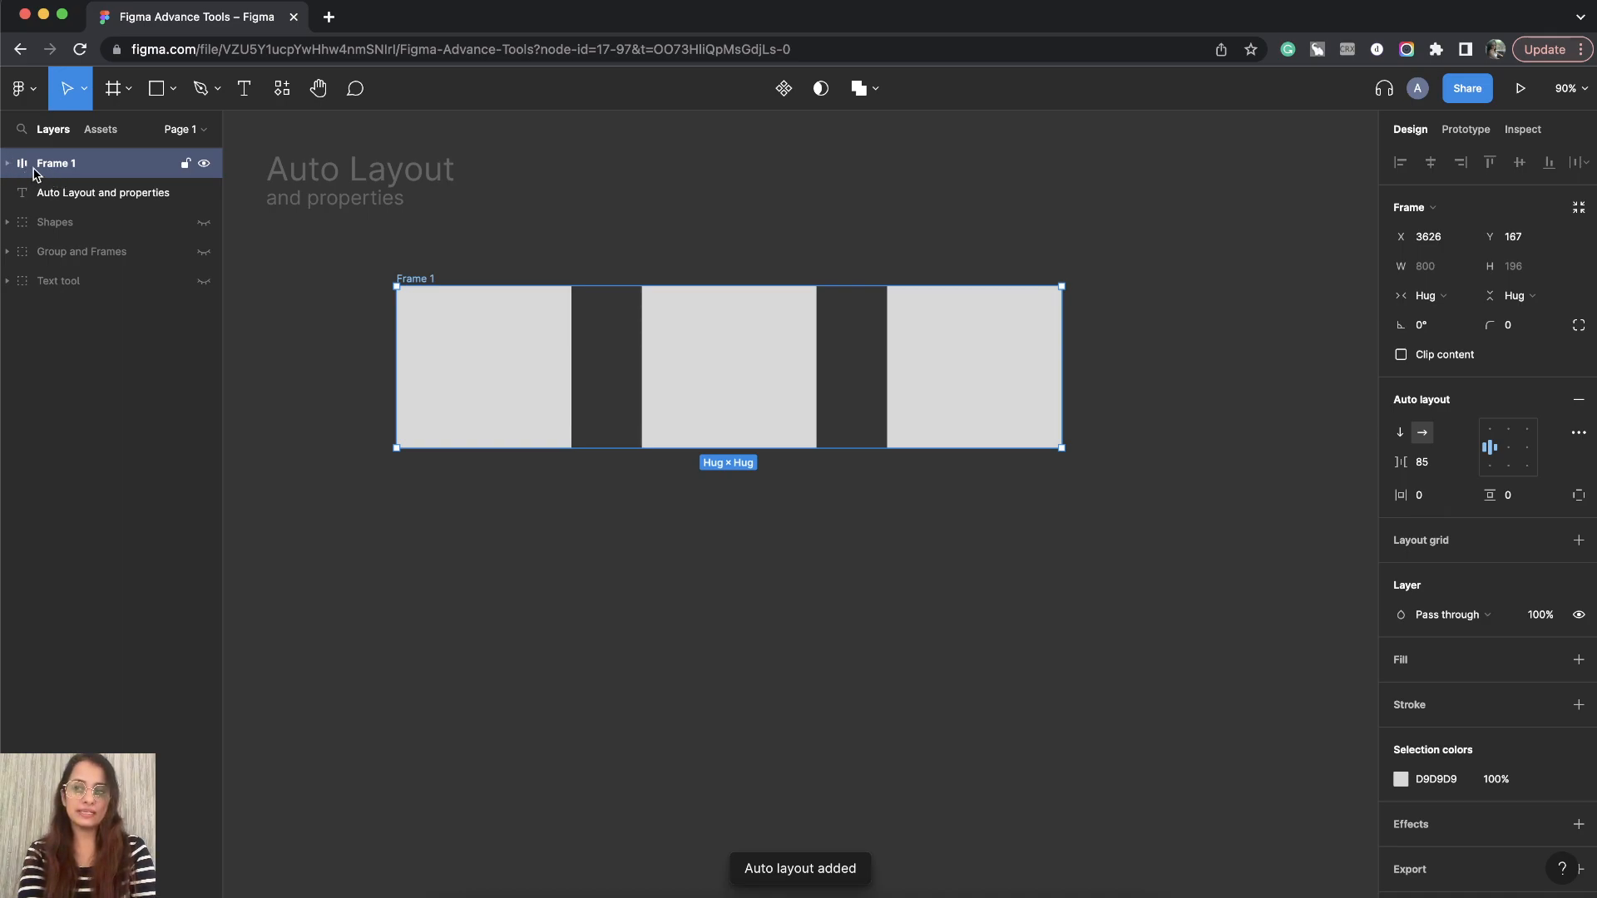
- Reselect the frame and switch its auto layout direction between vertical and horizontal several times, ending on horizontal
click(494, 524)
click(425, 282)
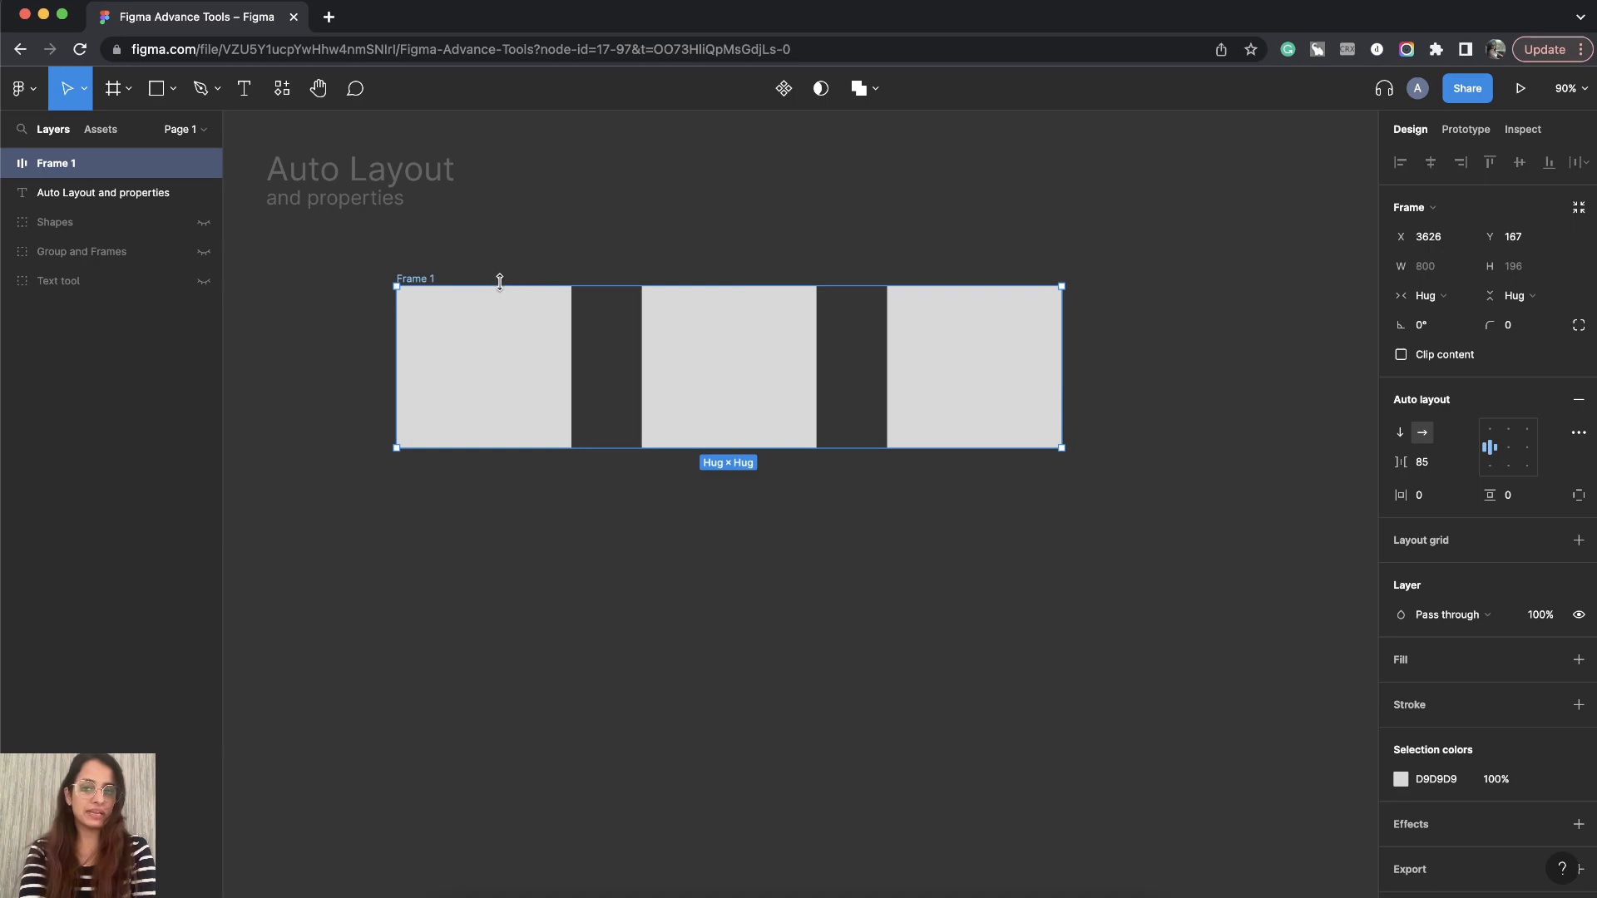
click(364, 271)
drag(353, 264, 1192, 545)
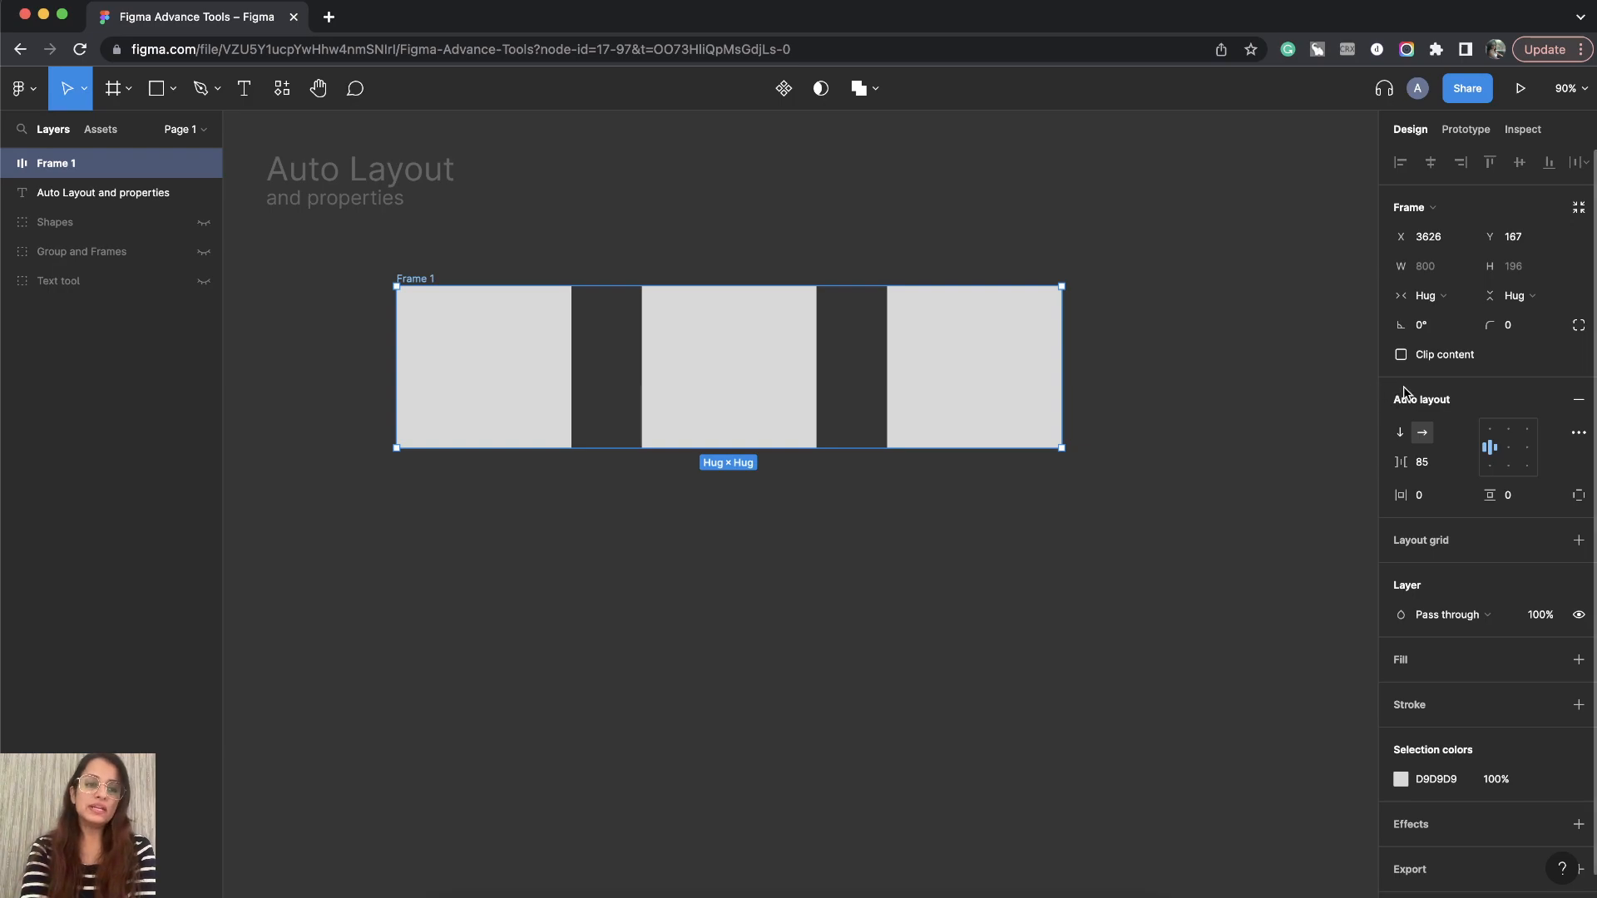
click(1402, 434)
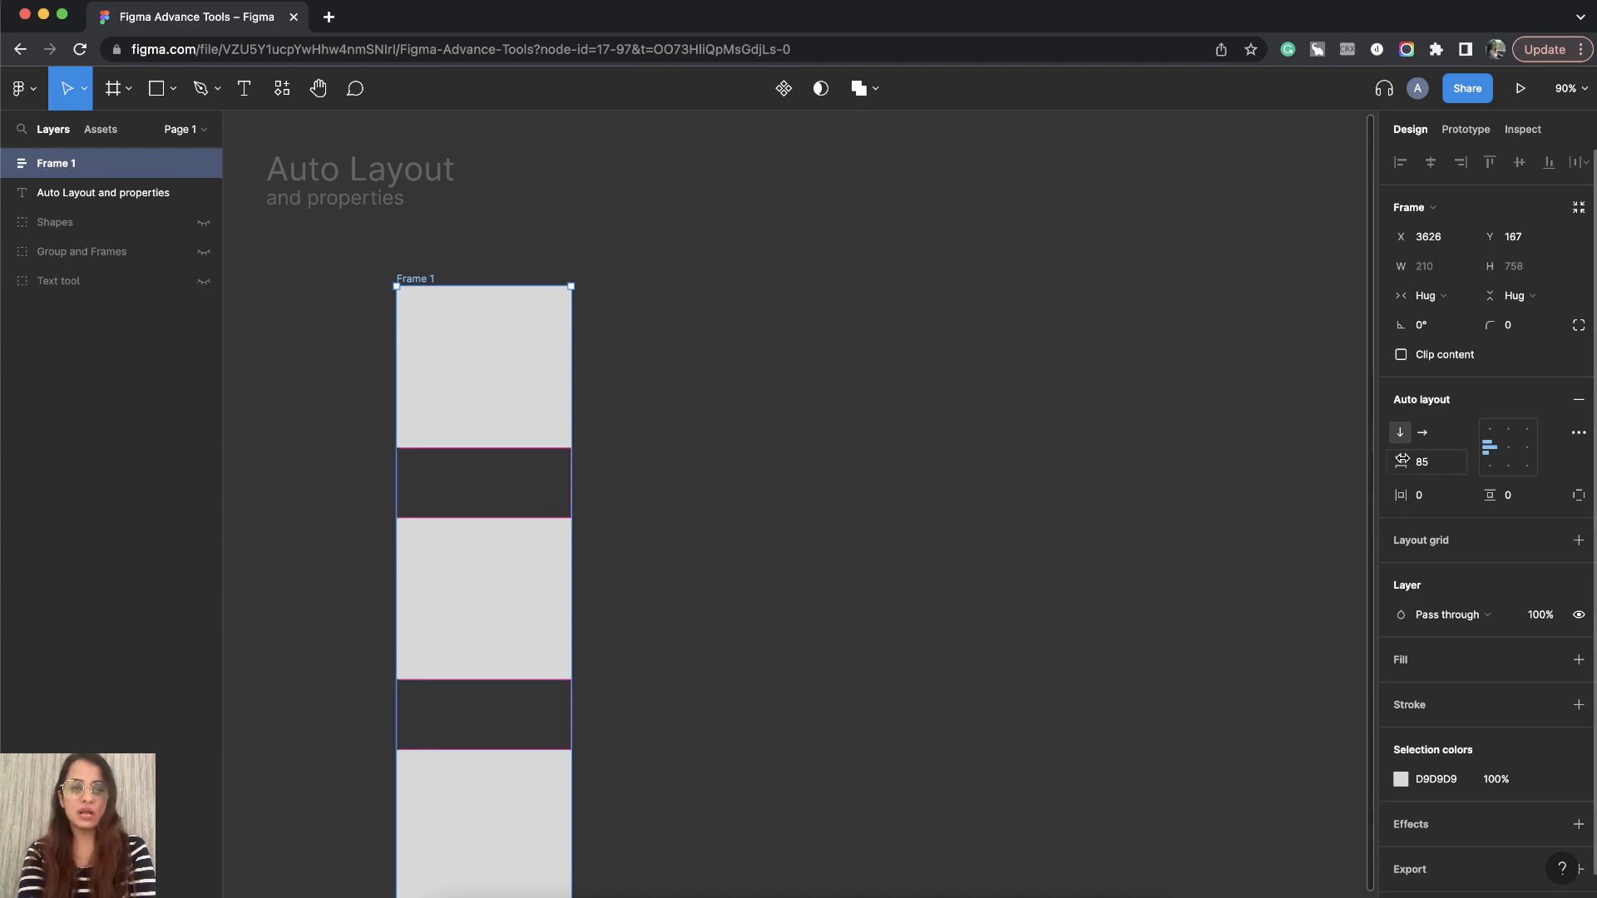
click(1422, 434)
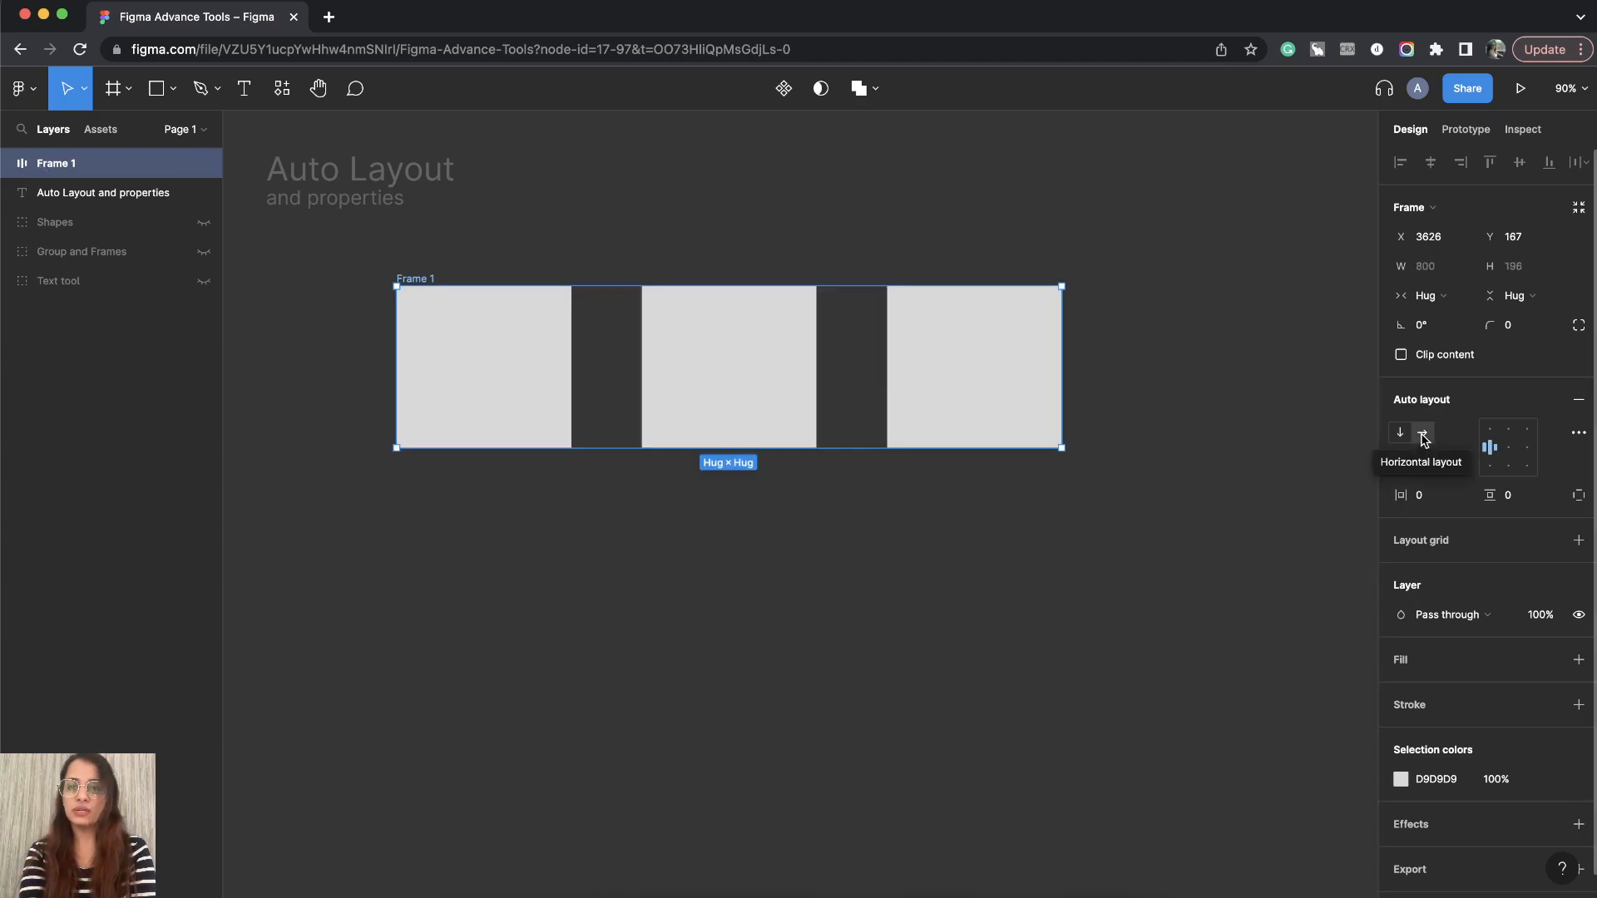
click(1403, 436)
click(1421, 435)
click(1403, 436)
click(1420, 436)
click(1402, 436)
click(1420, 436)
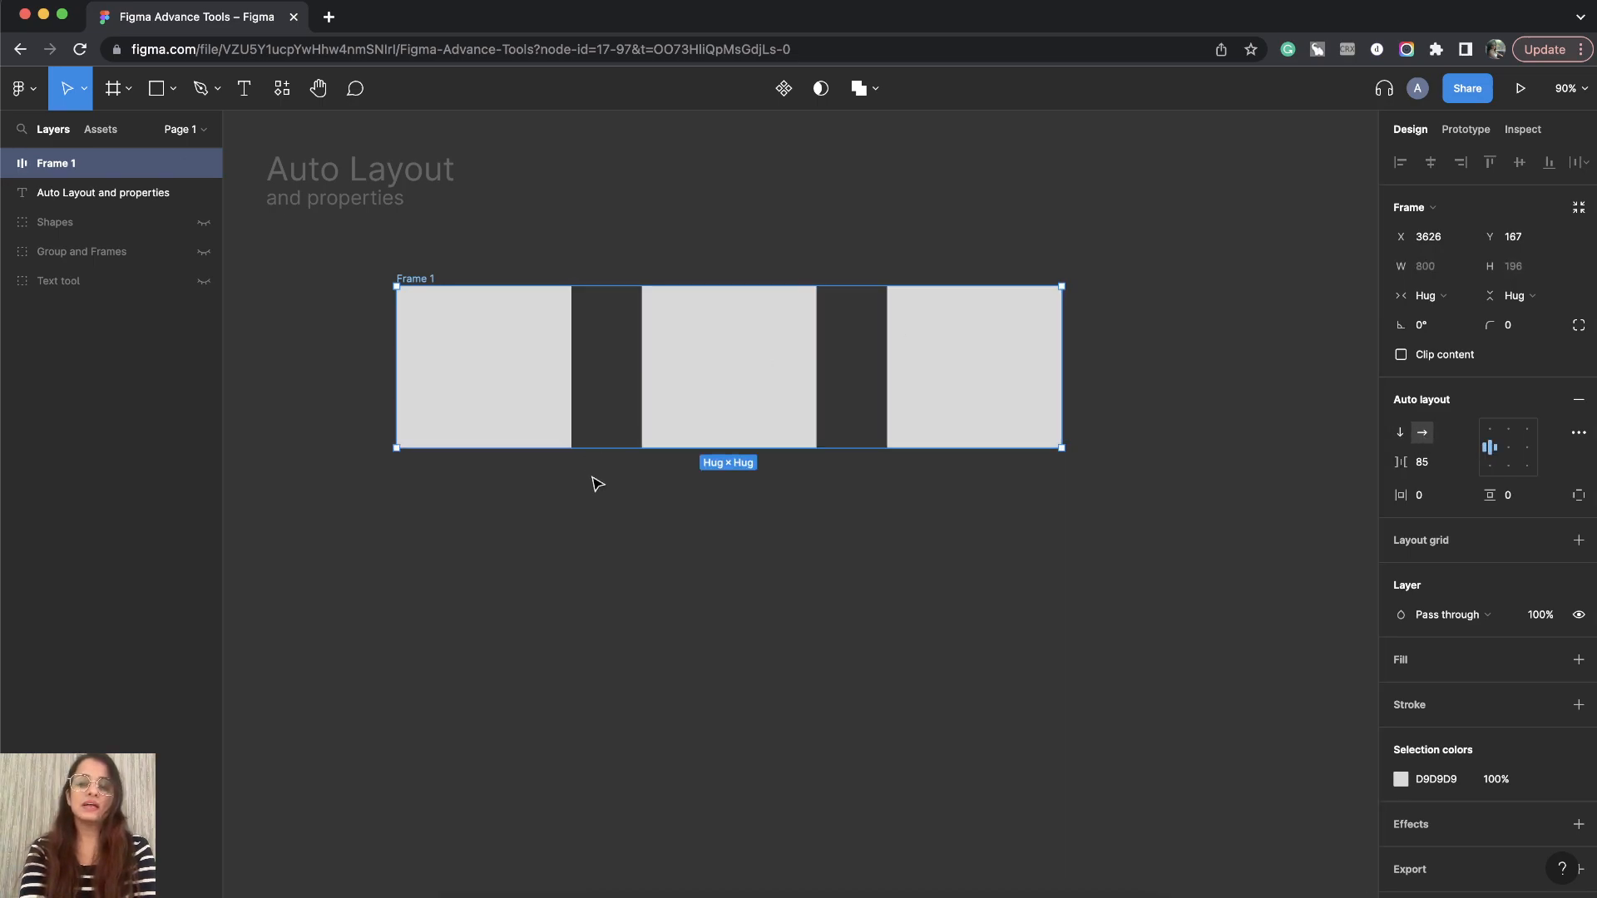
- Move the frame higher and set the spacing between its items to 20
drag(420, 281, 572, 185)
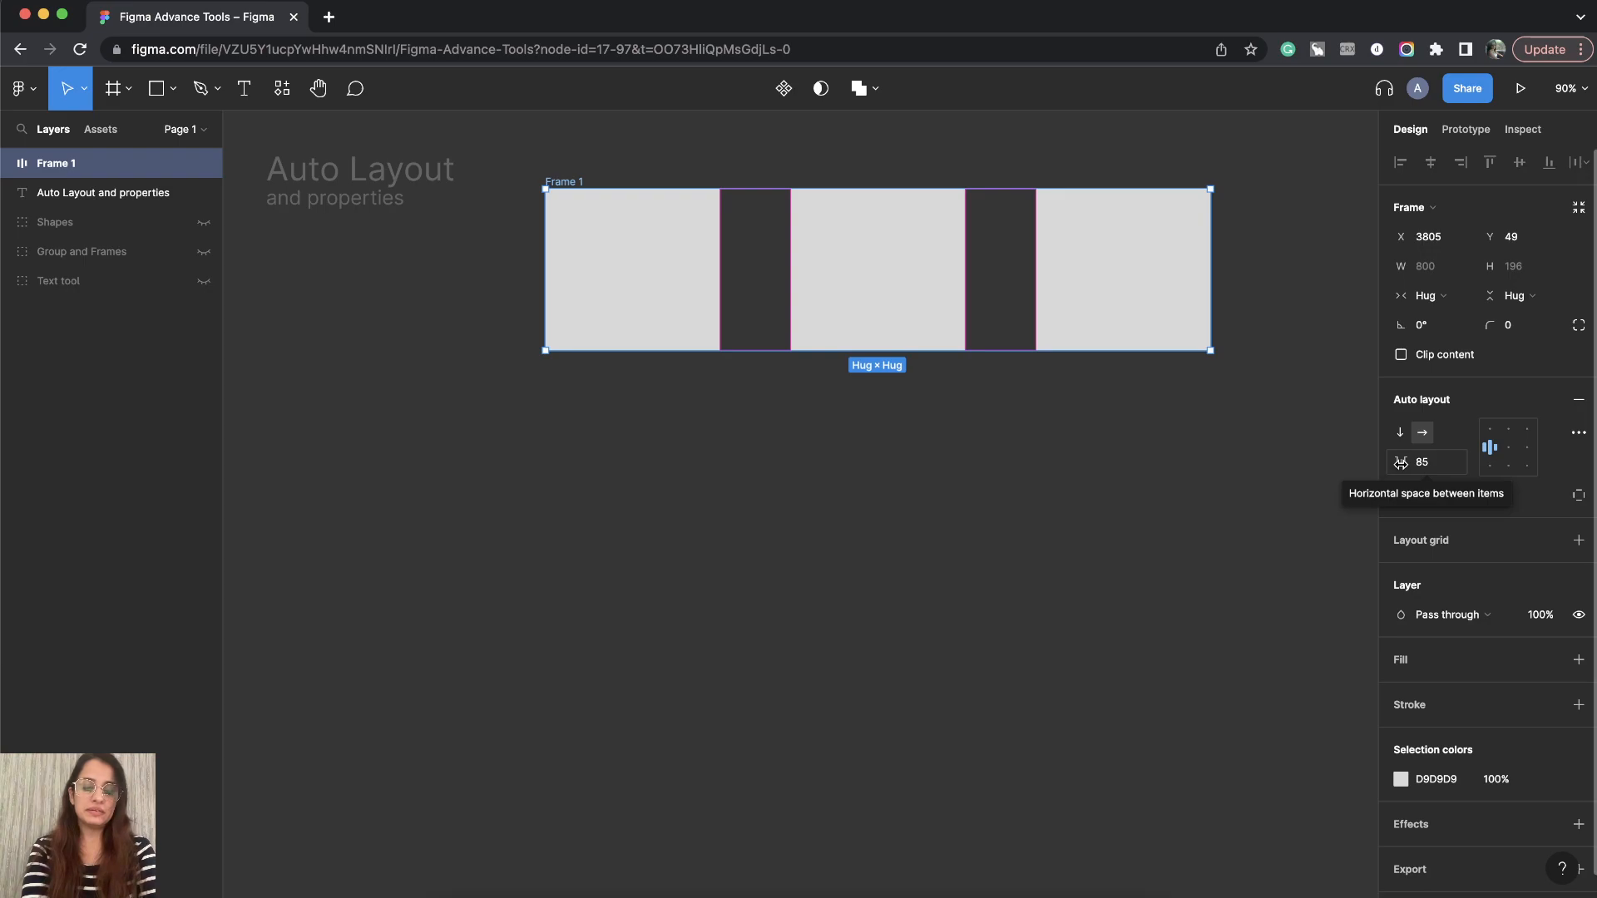
mouse_move(1397, 463)
mouse_down()
mouse_move(1568, 442)
mouse_move(118, 439)
mouse_move(1568, 459)
mouse_move(1398, 462)
mouse_up()
click(1435, 468)
text(2)
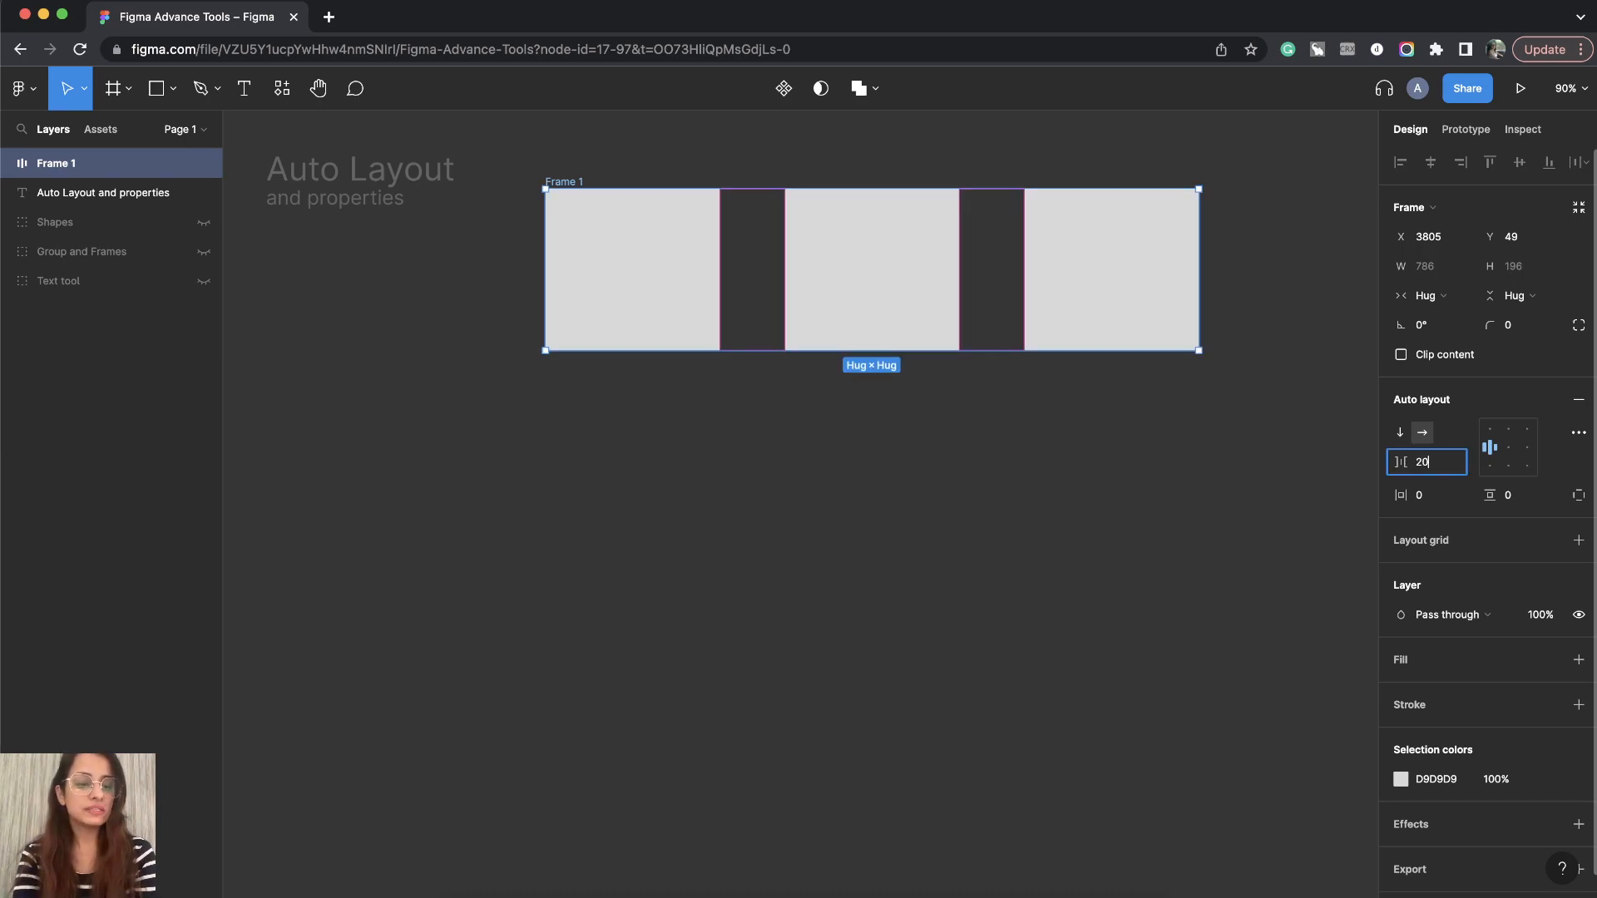
text(0)
key(Return)
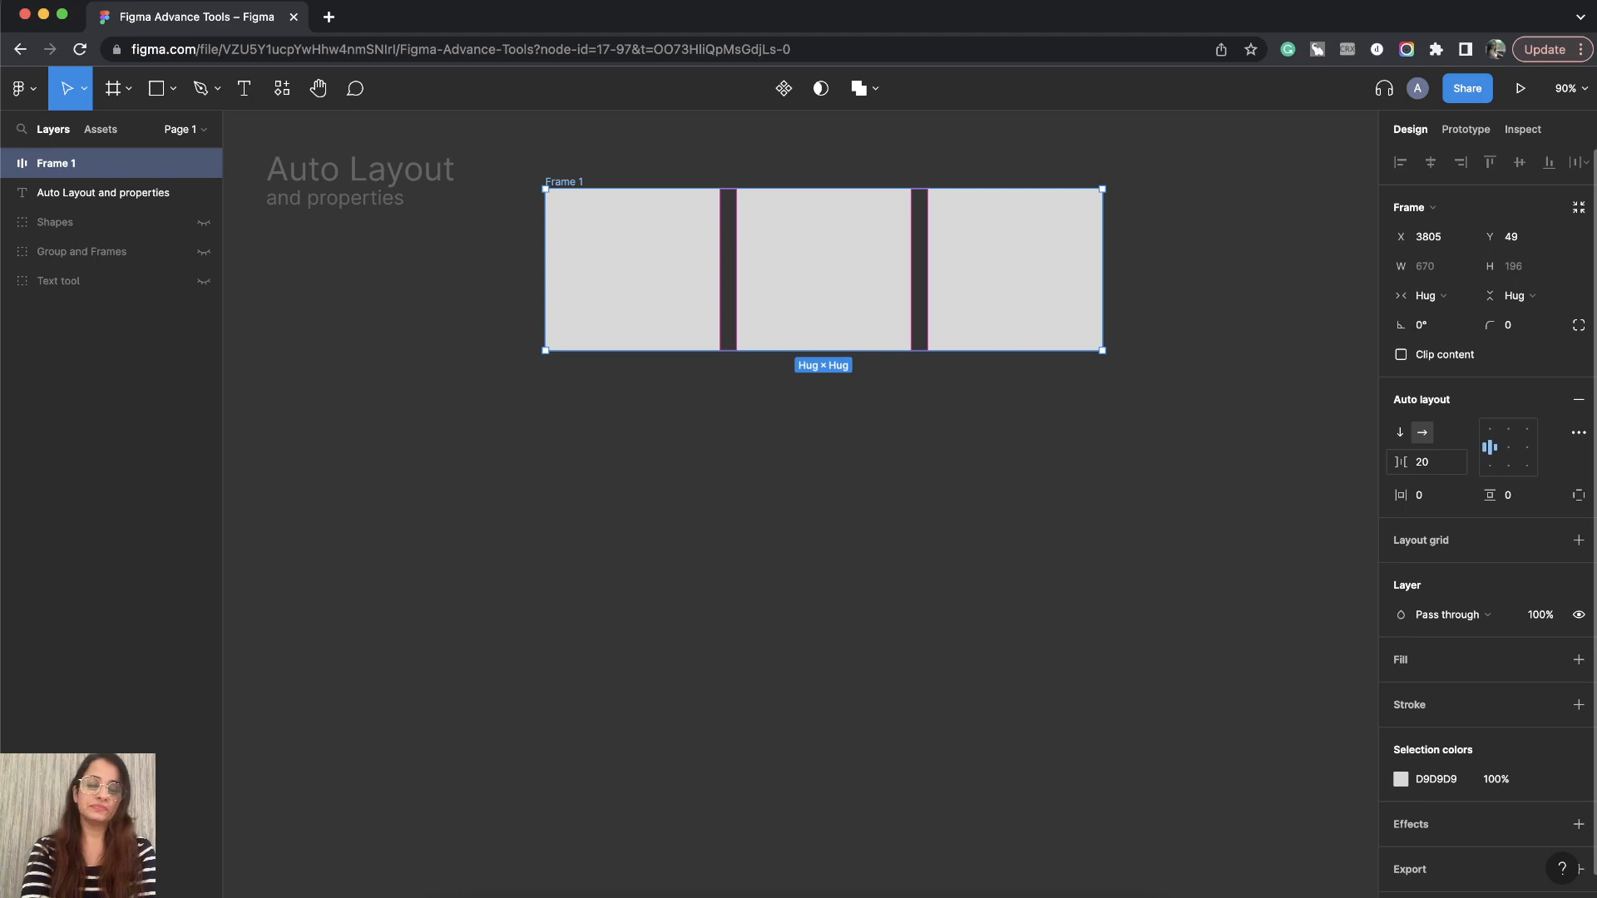
- Move the frame back down and set its horizontal and vertical padding to 40 each
drag(571, 183, 553, 275)
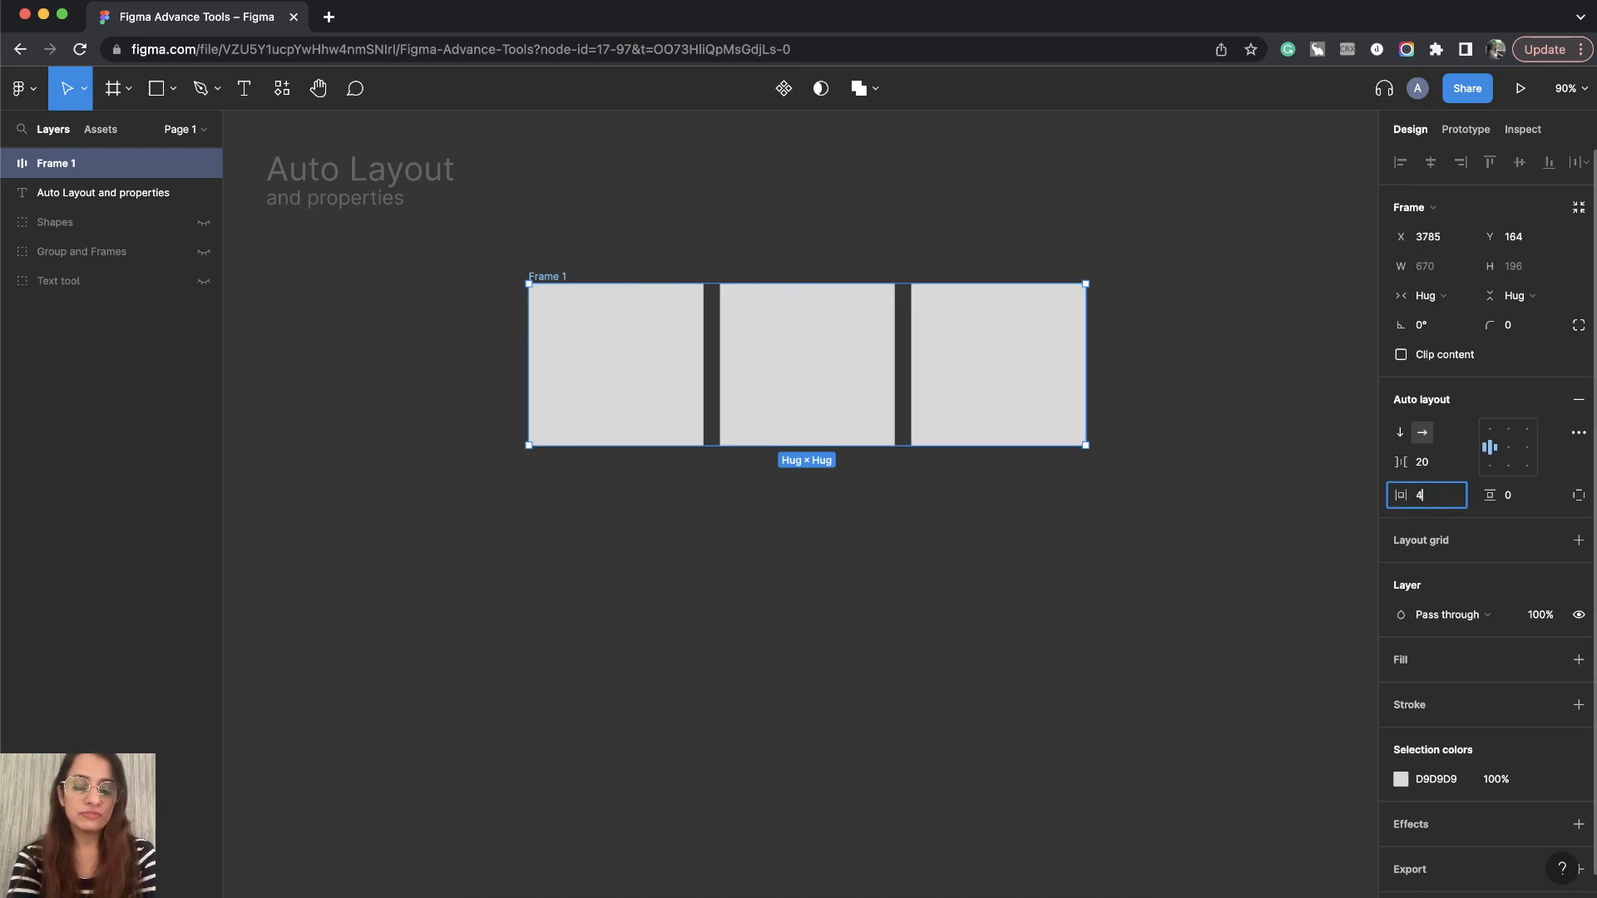
key(Return)
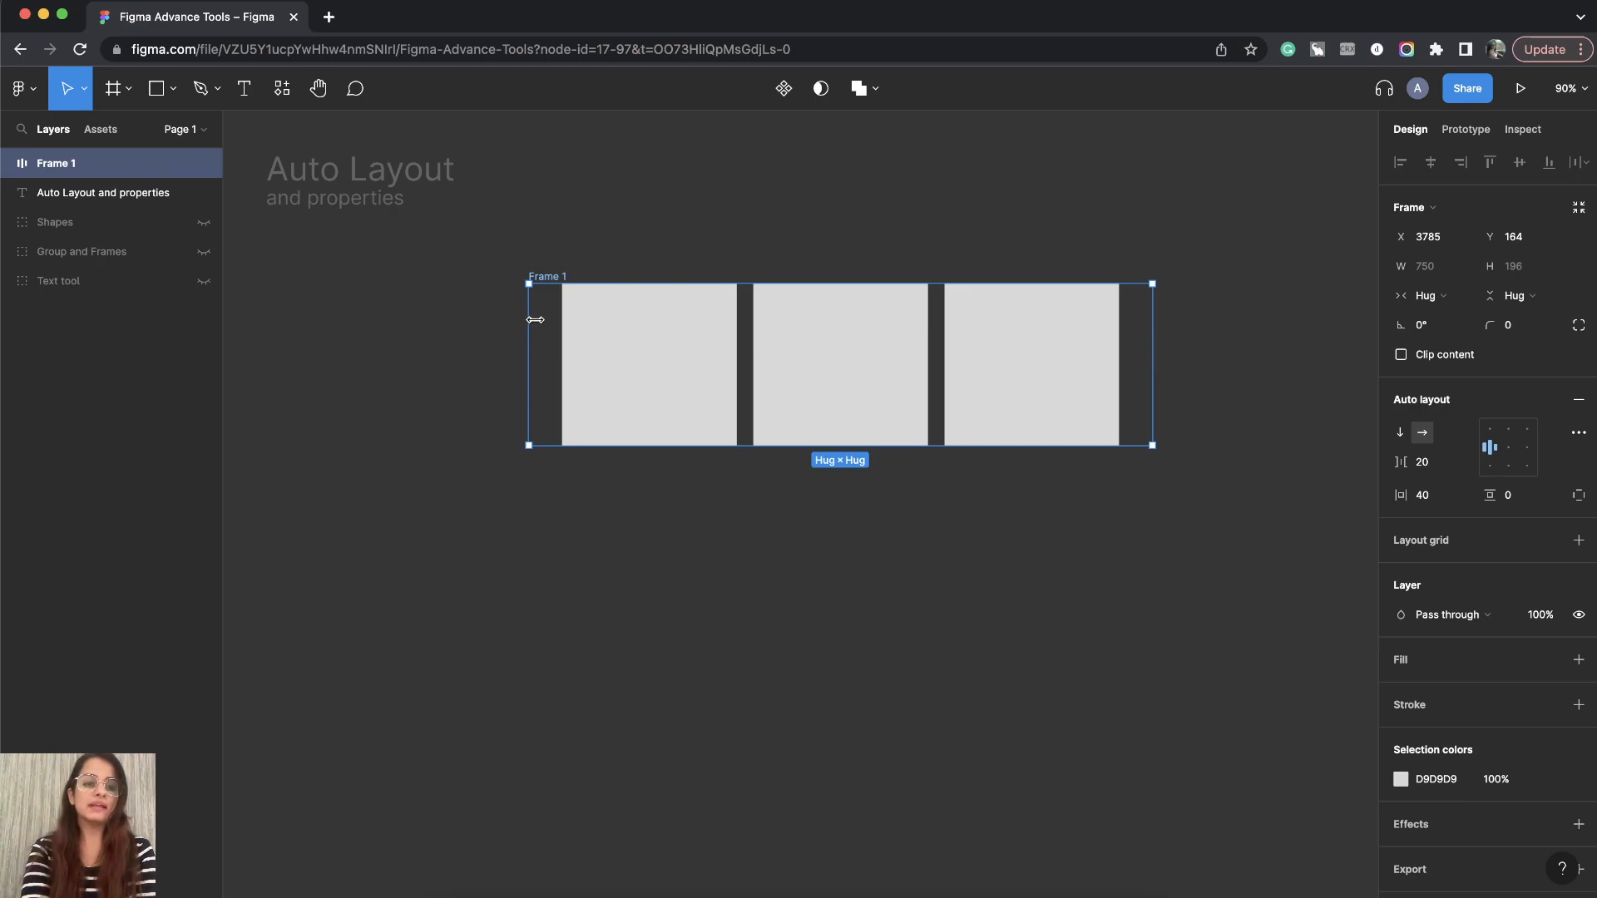
click(1520, 502)
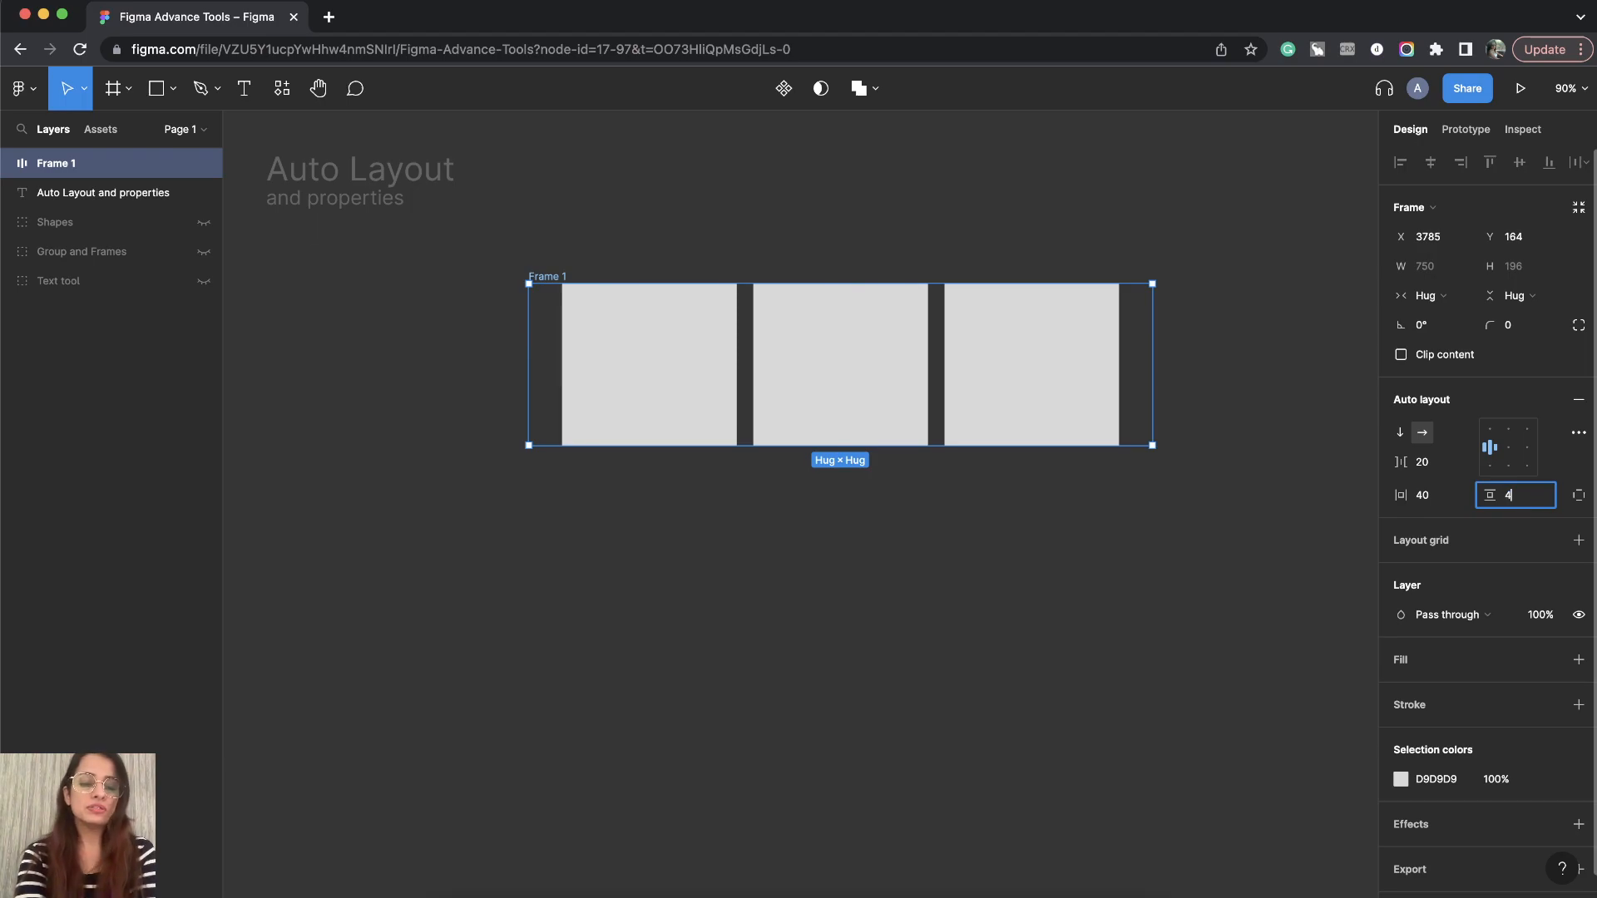
key(Return)
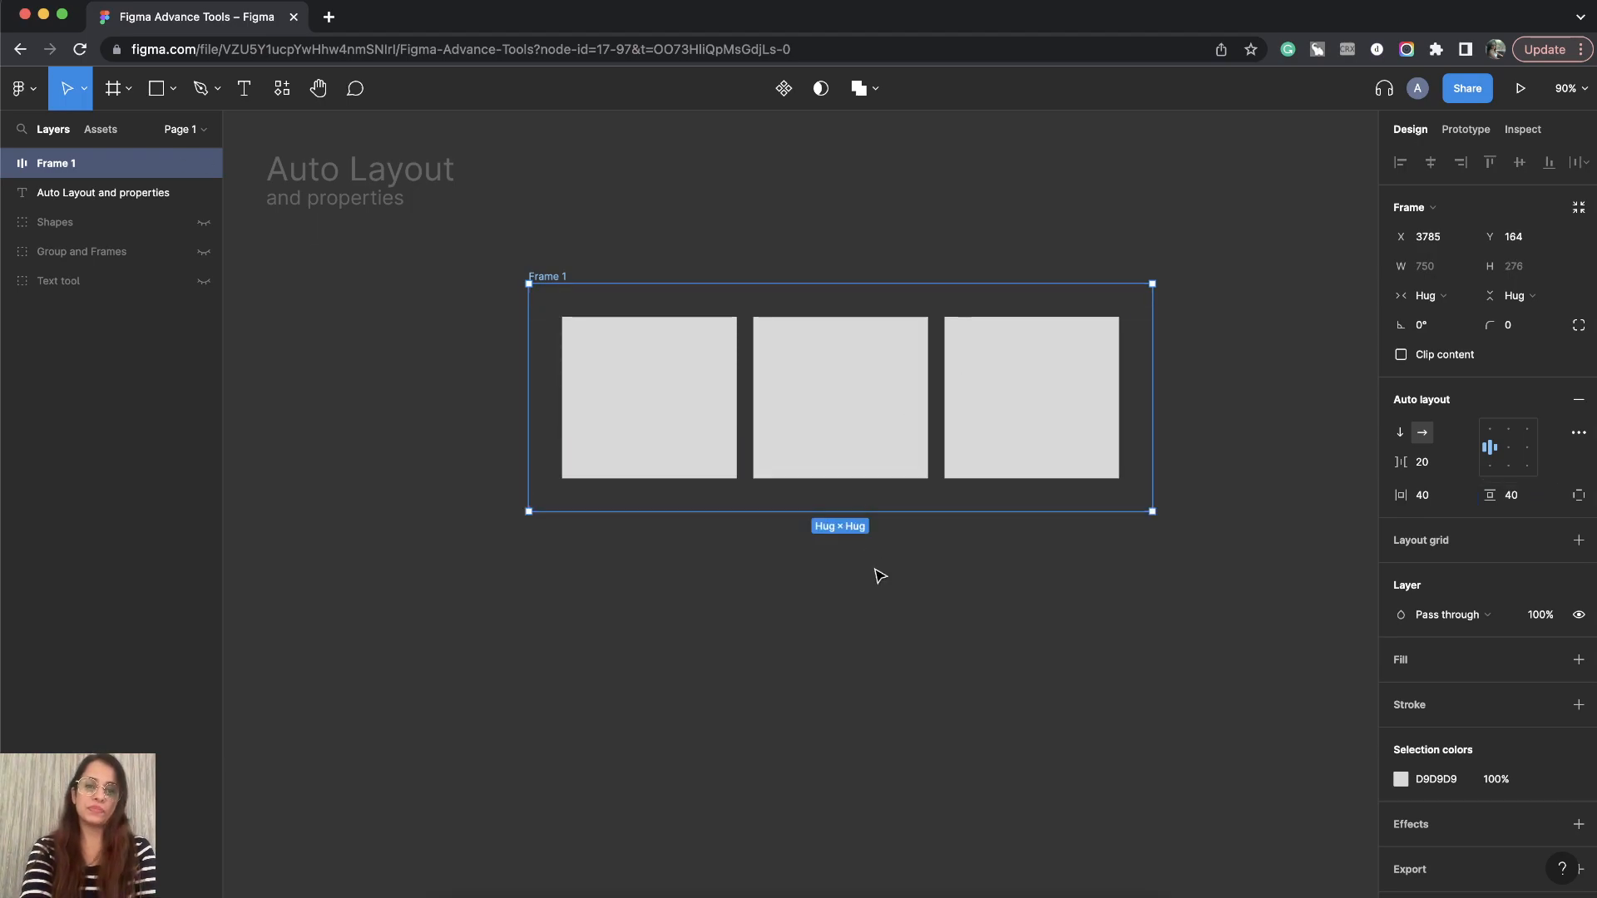
- Expand the frame's layer and select its child rectangles one by one to inspect them
click(867, 553)
click(559, 288)
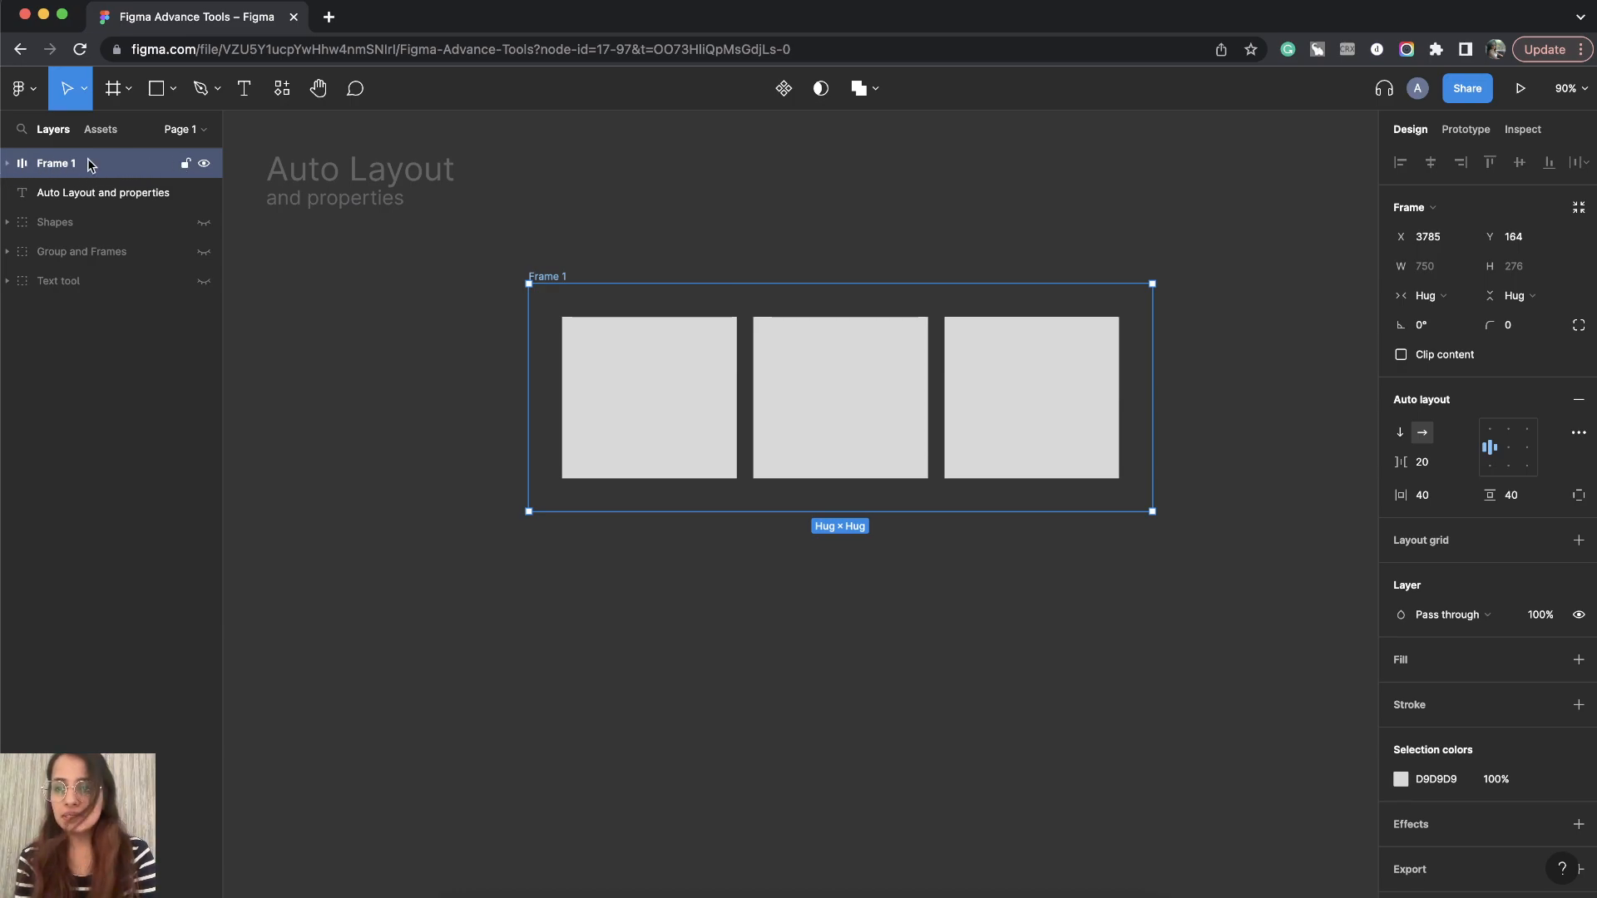
click(7, 165)
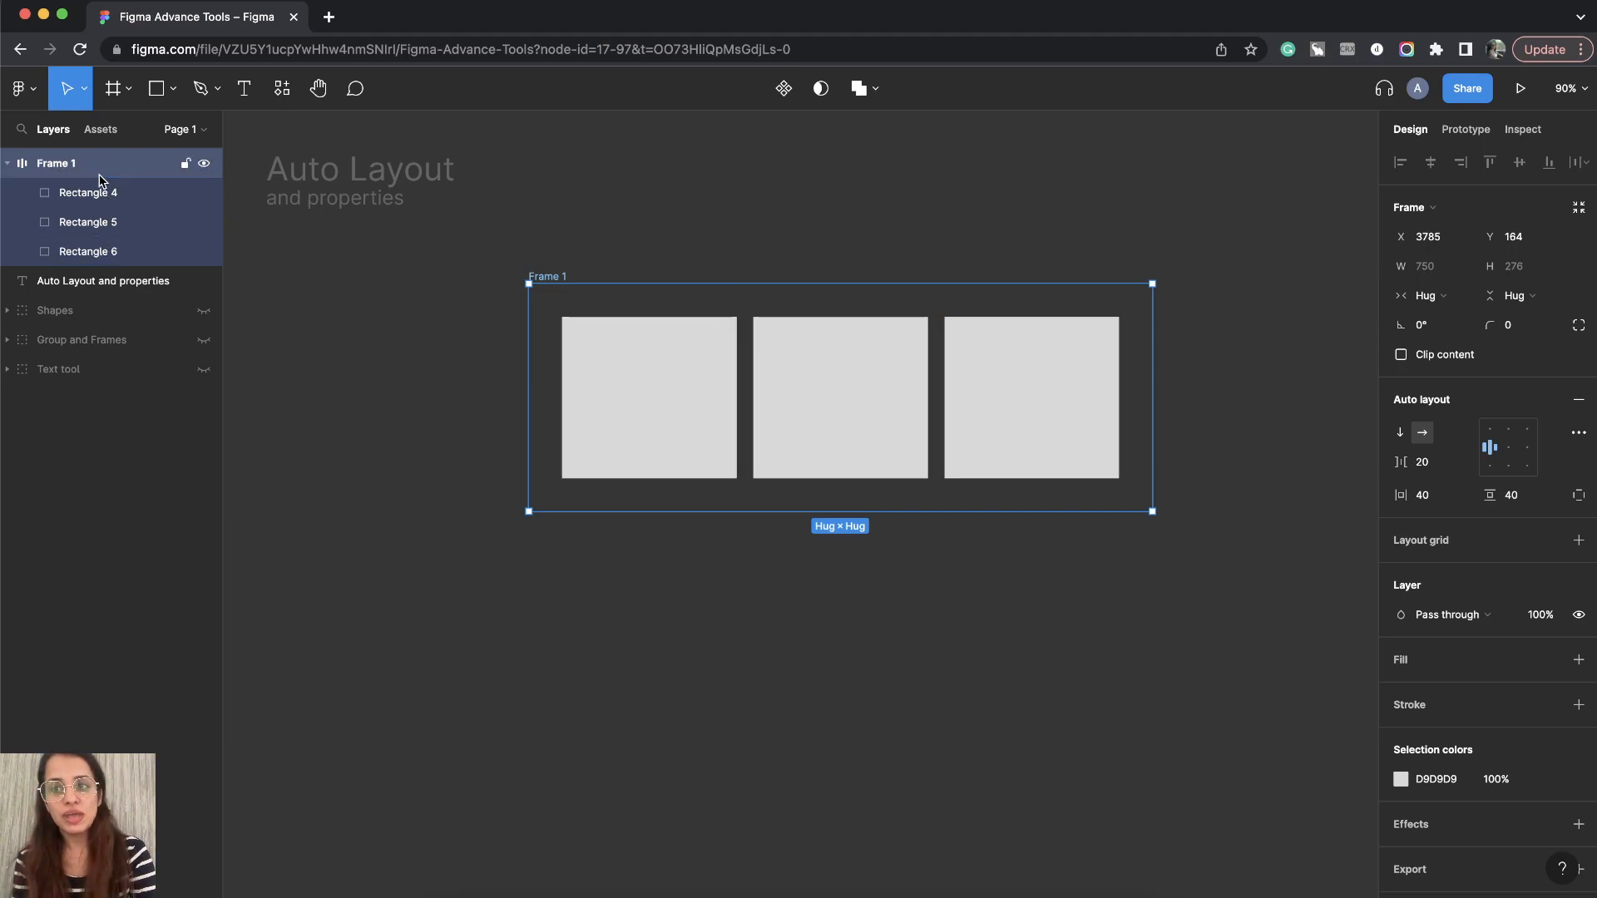
click(557, 272)
click(560, 277)
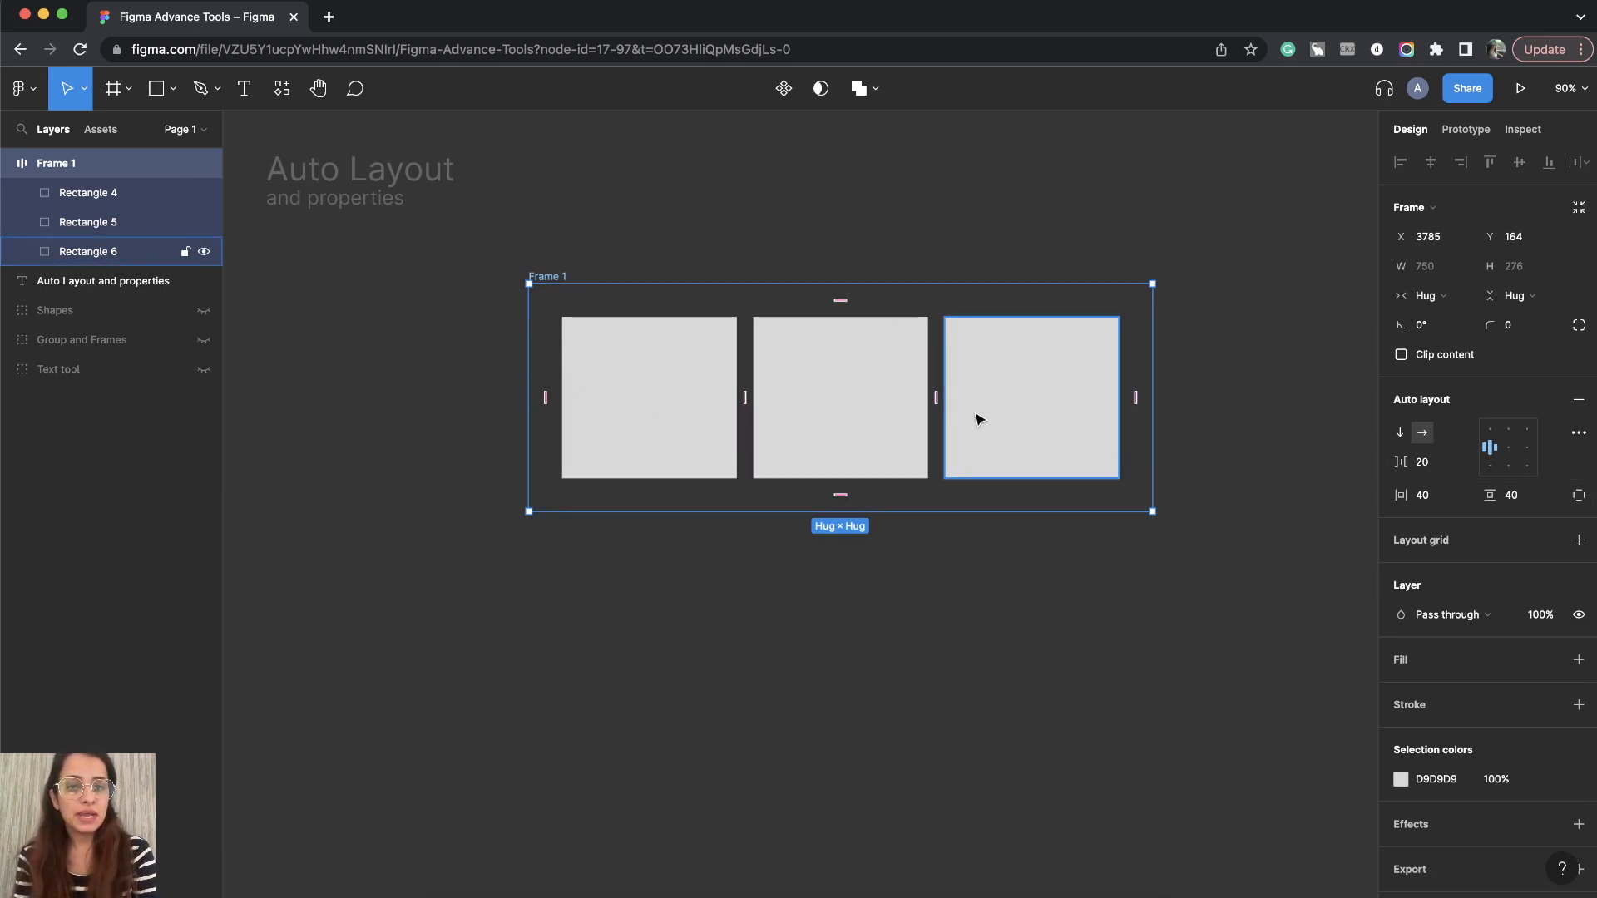
click(101, 196)
click(101, 223)
click(101, 251)
click(100, 195)
click(101, 223)
click(101, 251)
click(69, 166)
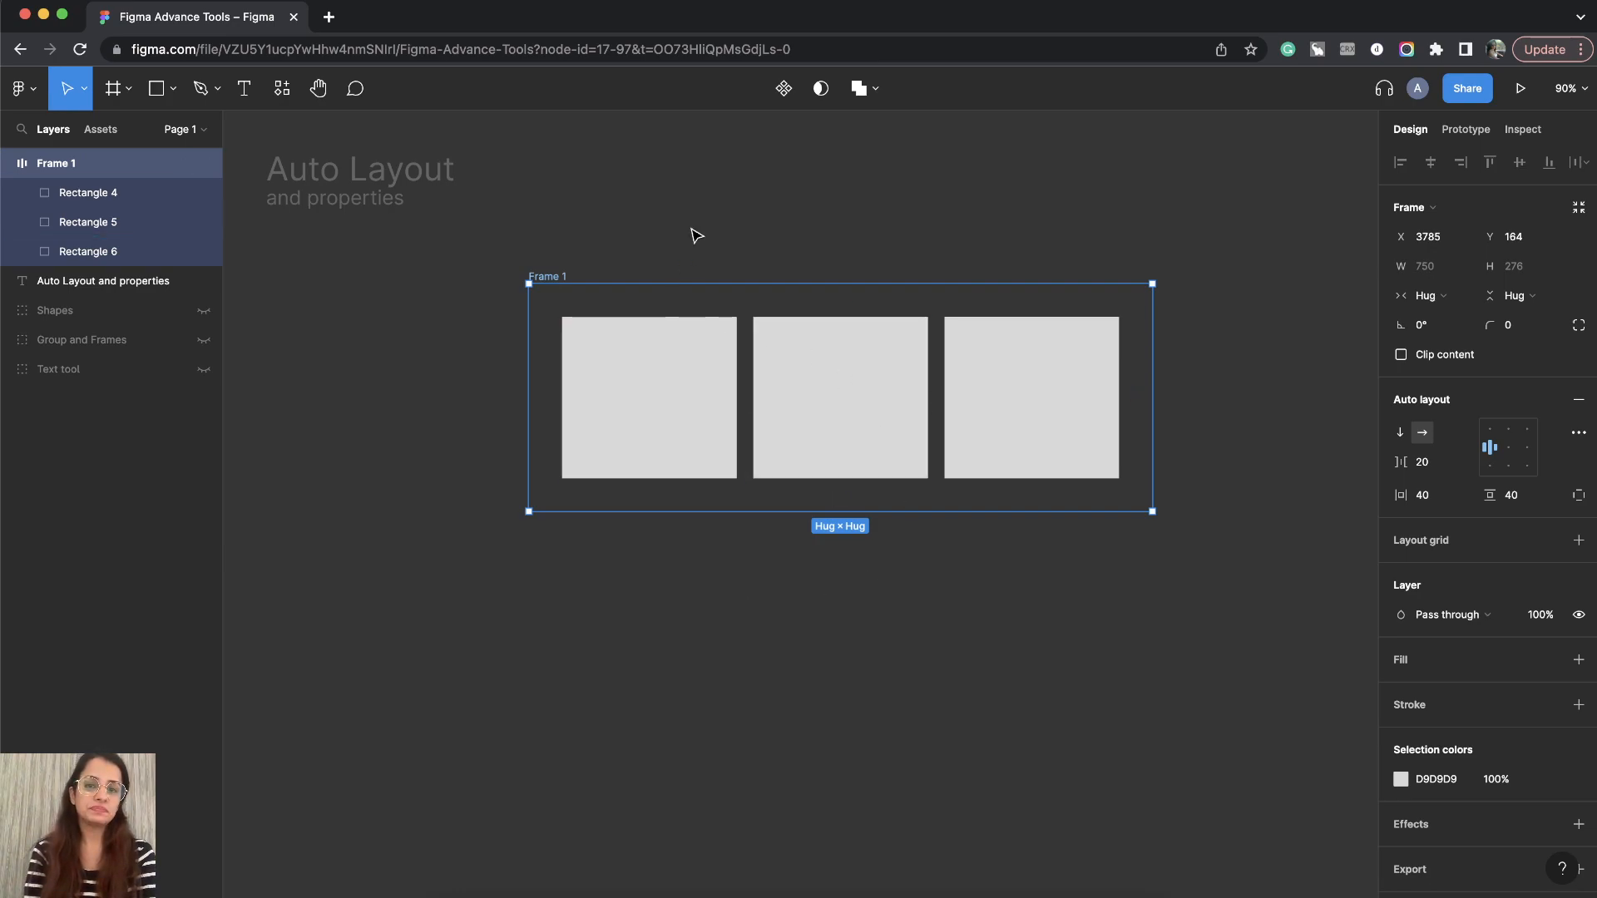
- Switch the frame to individual per-side padding and set the left padding to 40
scroll(677, 216, down, 2)
scroll(678, 217, down, 1)
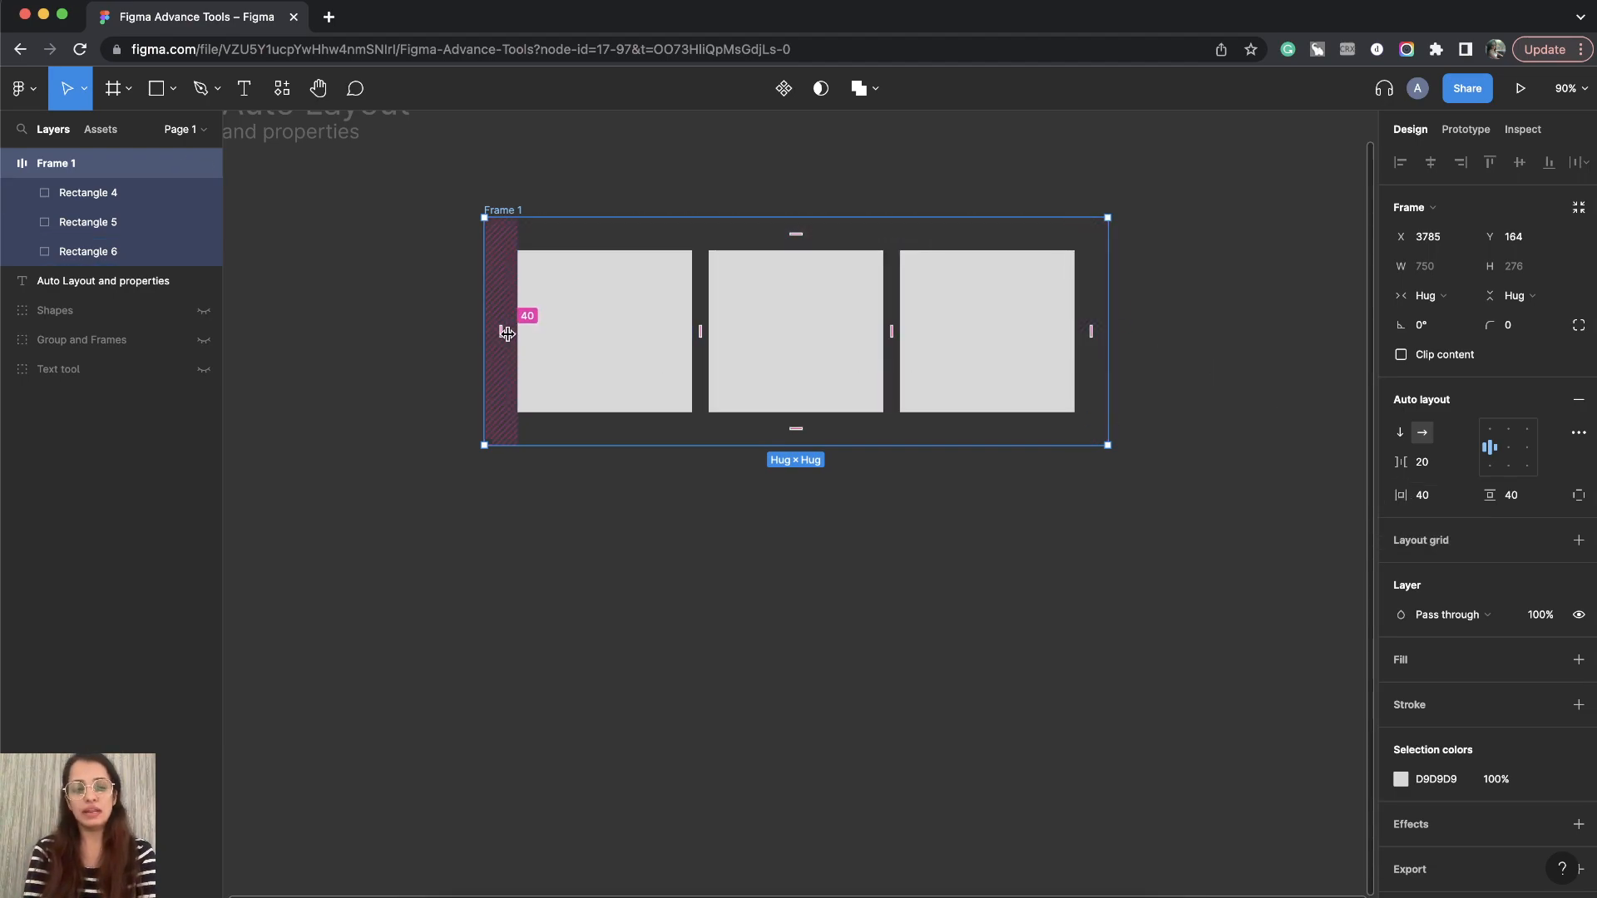
click(1579, 496)
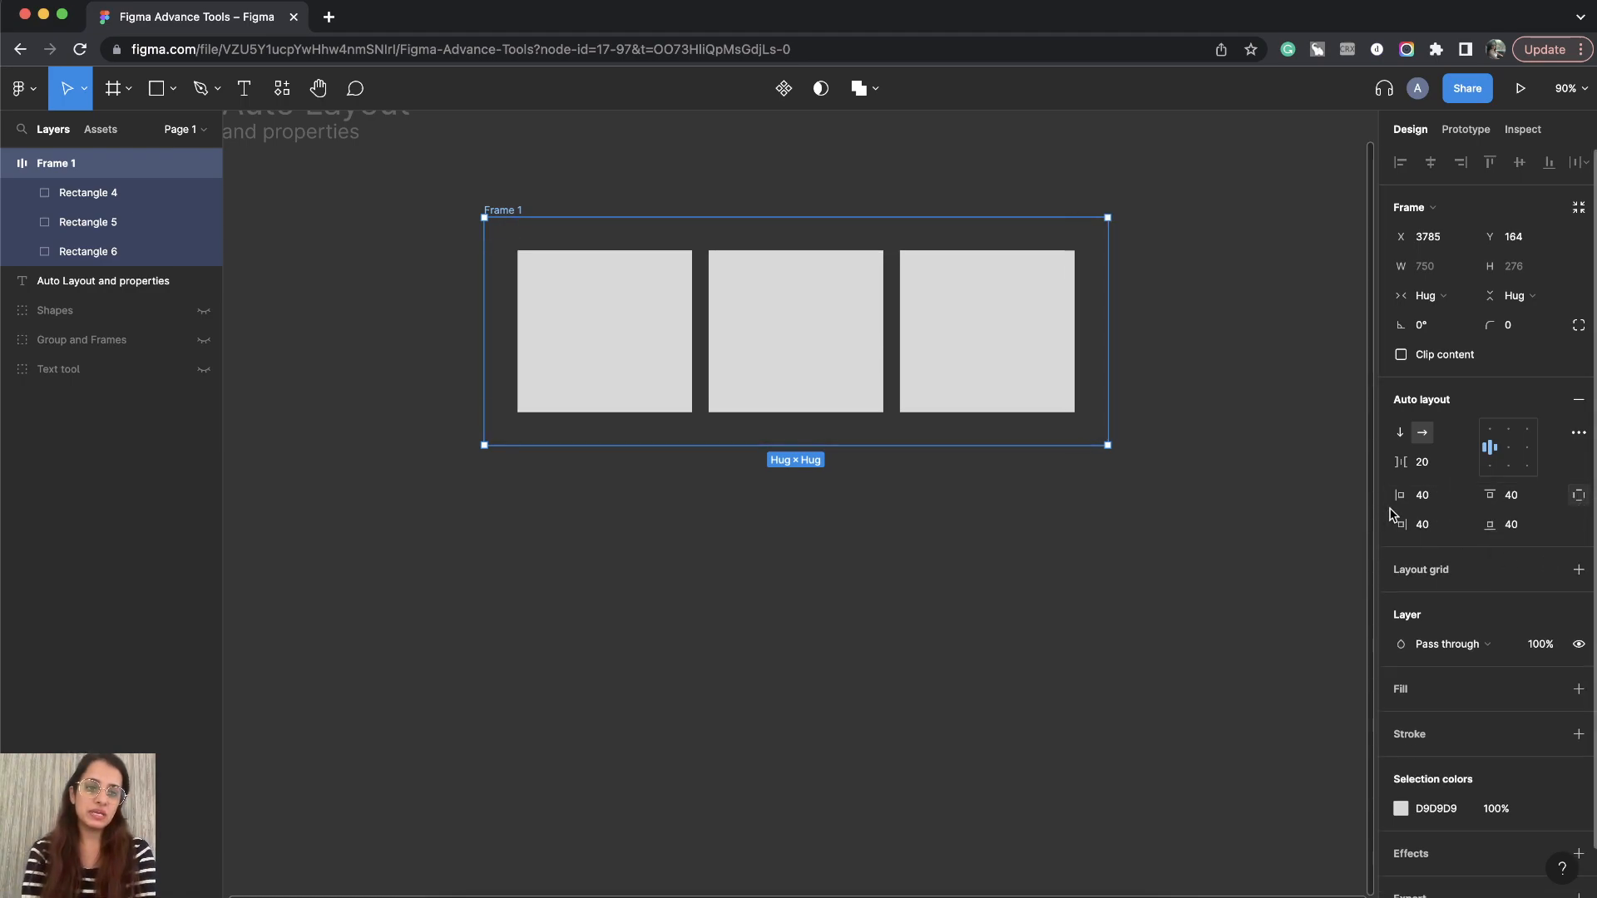
drag(1398, 496, 1518, 508)
click(1447, 496)
text(40)
key(Return)
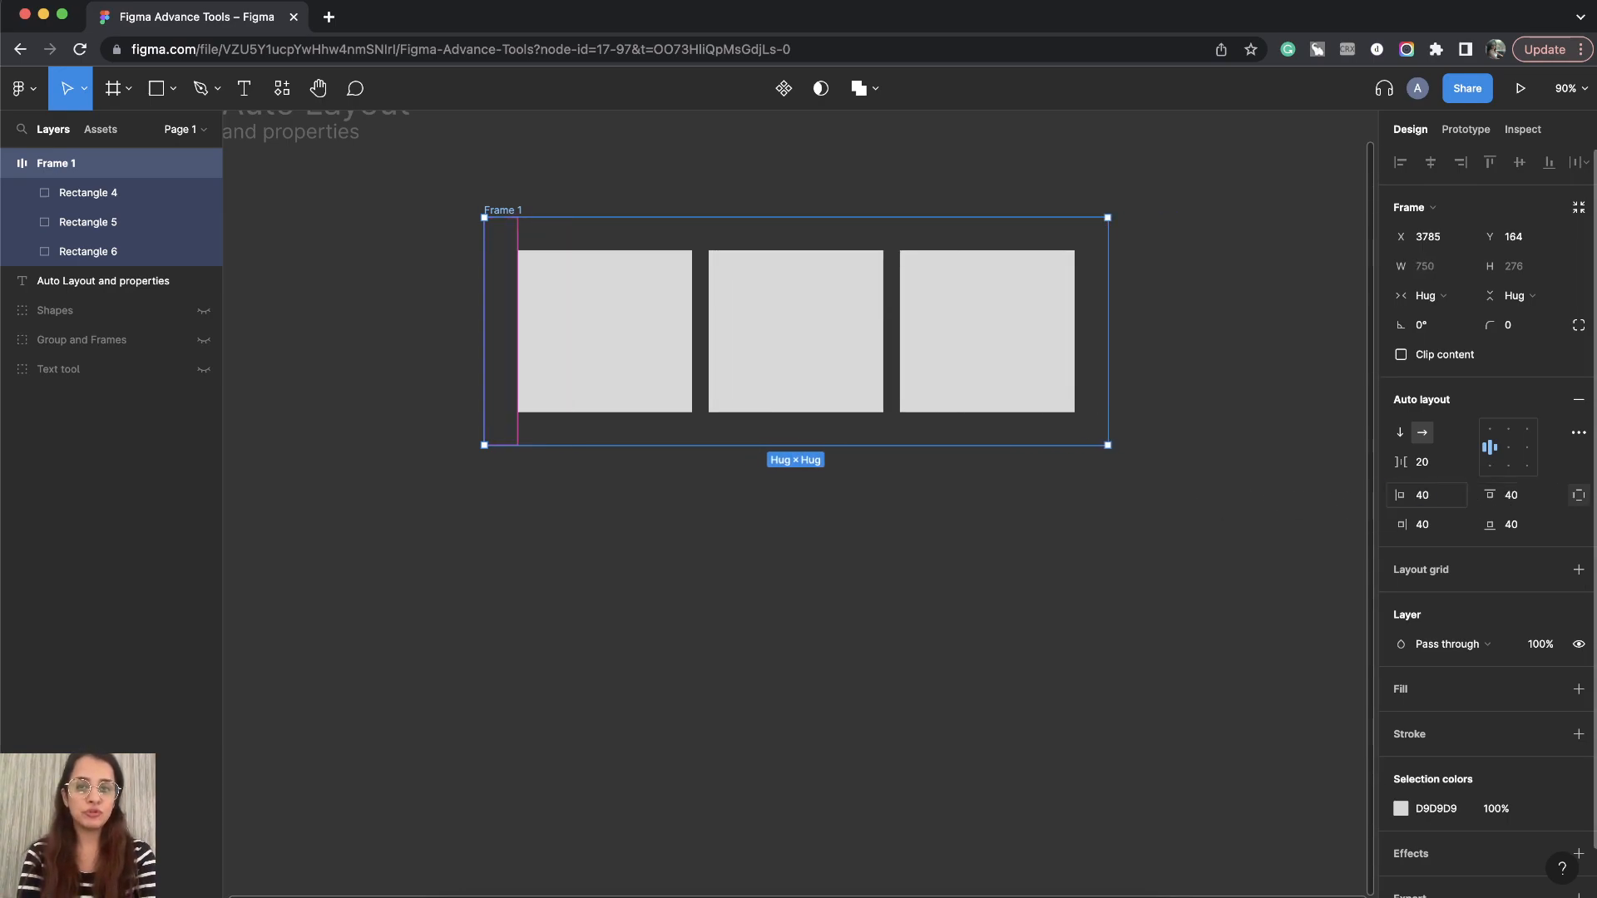
- Set the frame's top padding to 40
mouse_move(1490, 497)
mouse_down()
mouse_move(1564, 496)
mouse_move(49, 511)
mouse_move(1552, 504)
mouse_move(1498, 507)
mouse_up()
click(1528, 502)
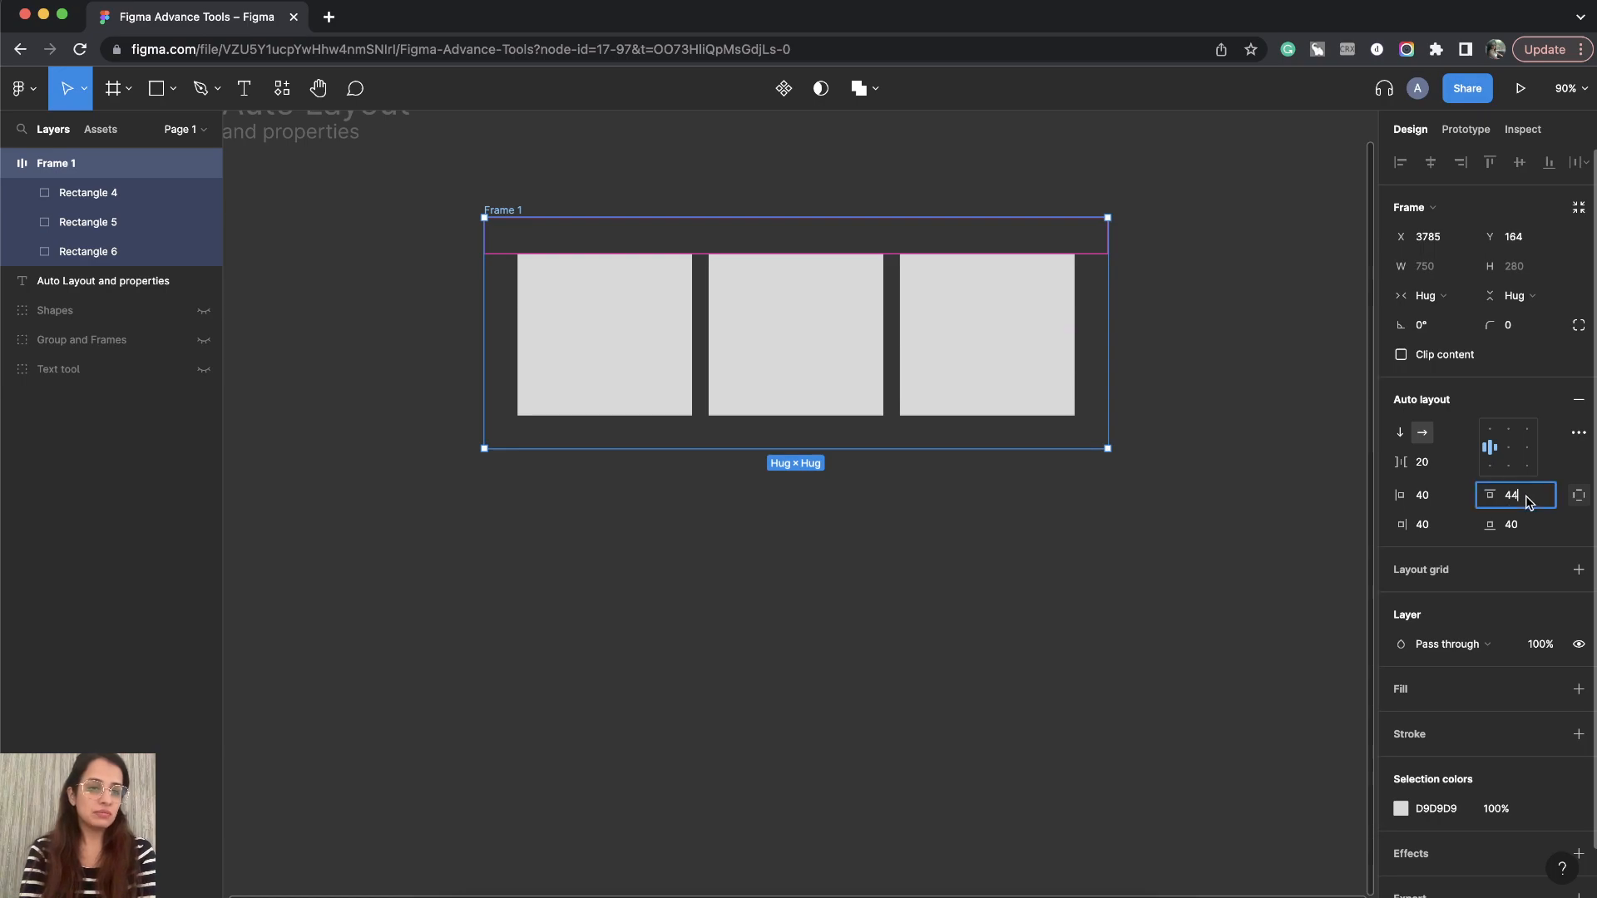
text(40)
key(Return)
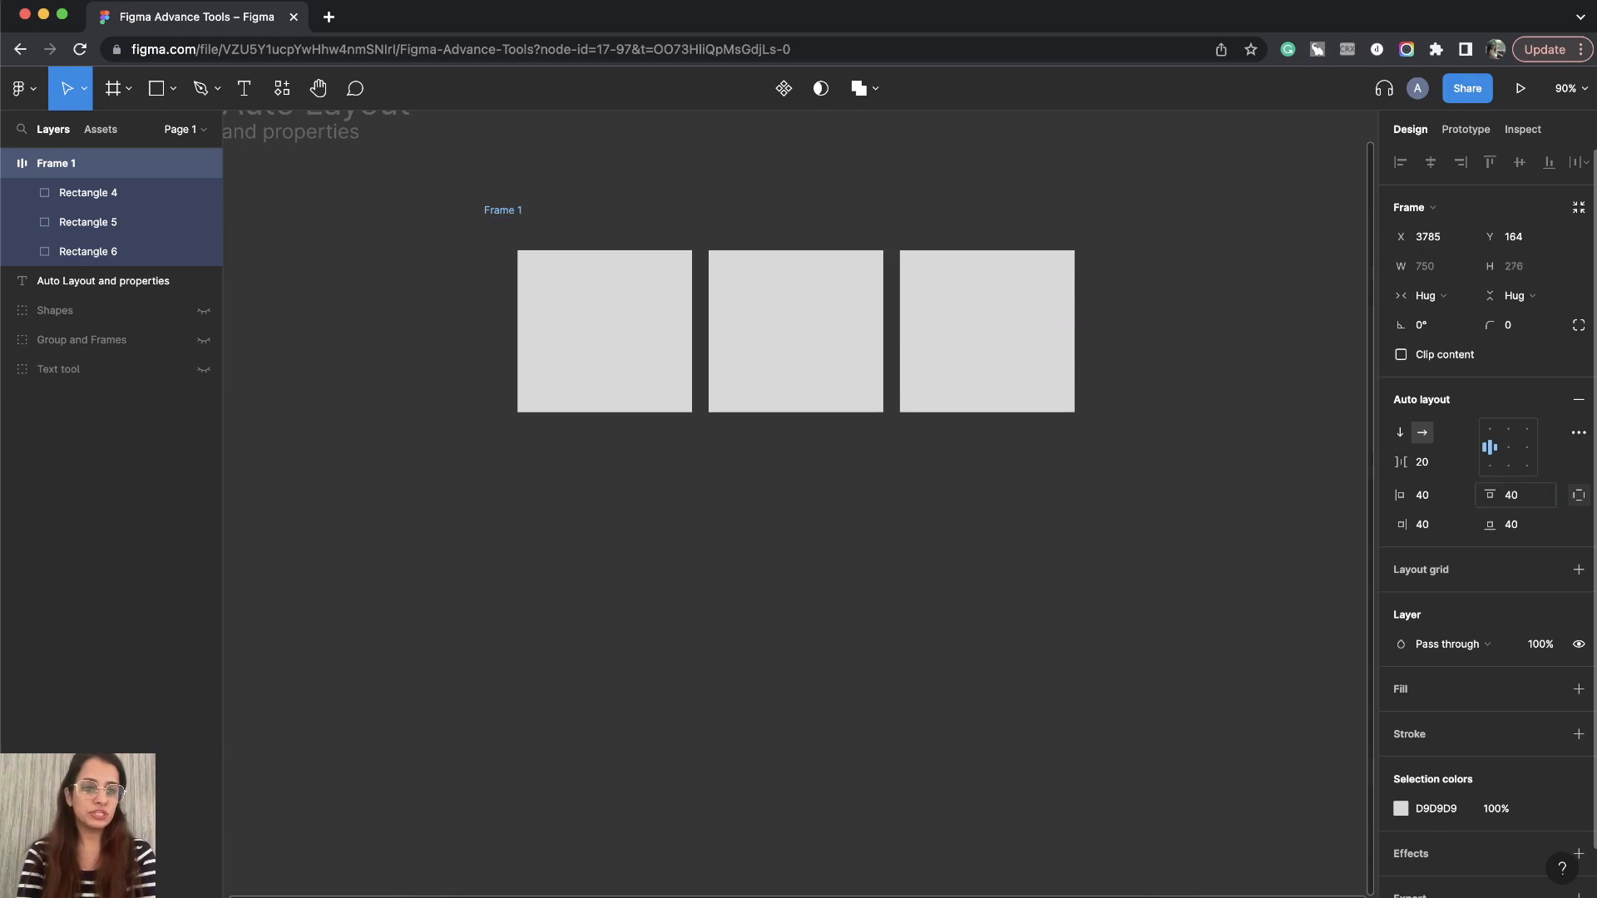
- Set the frame's right padding to 8 and deselect the frame
click(1426, 525)
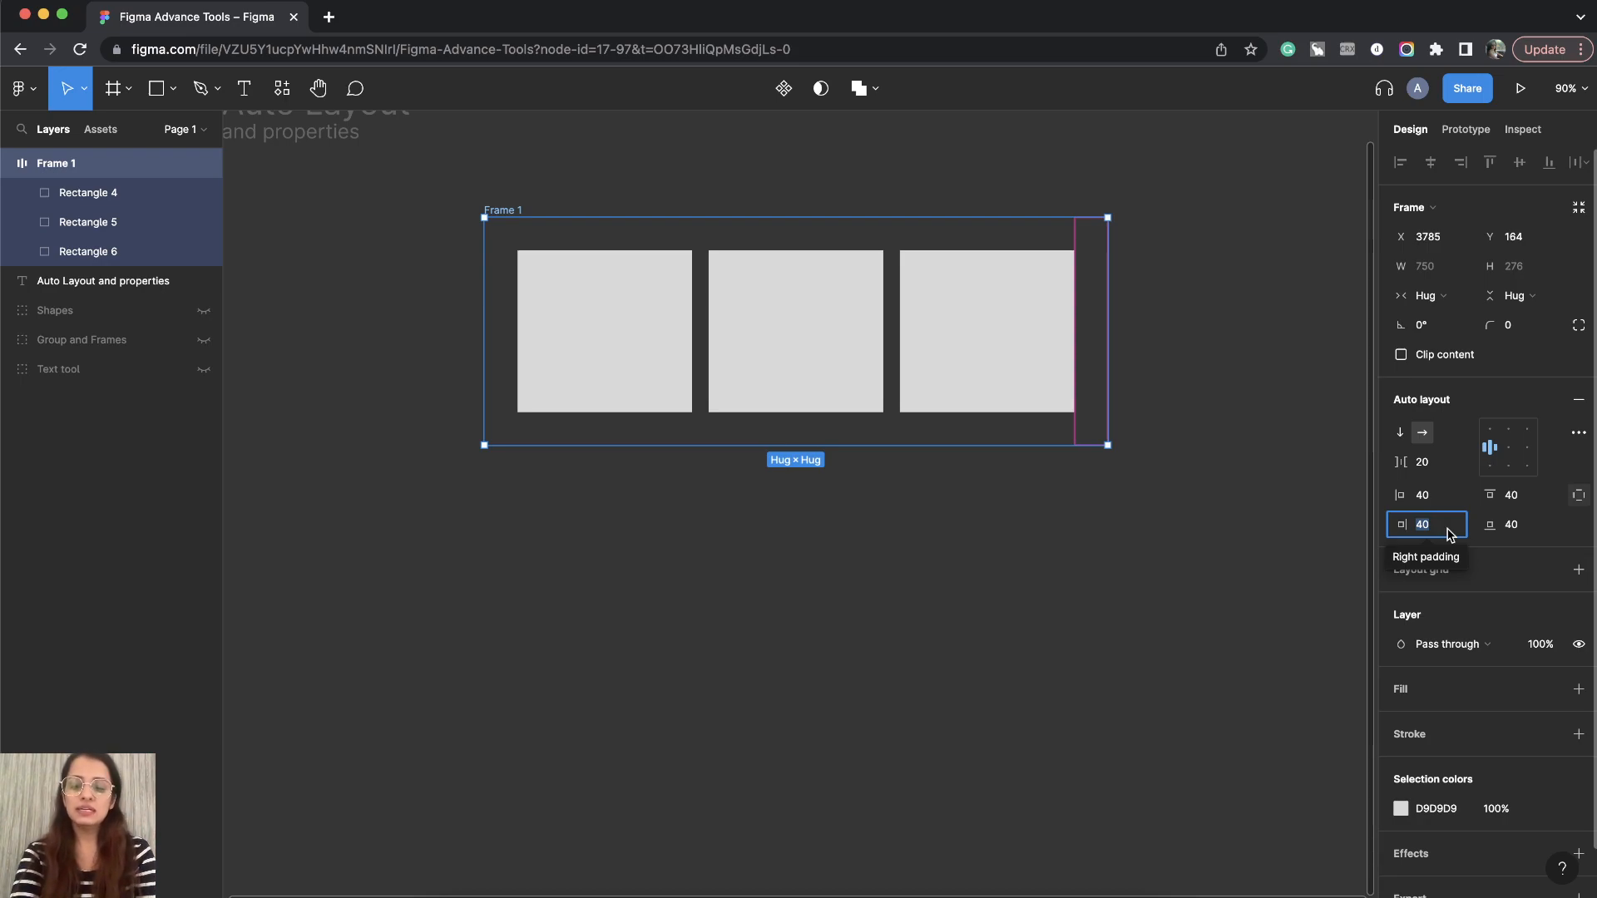
text(8)
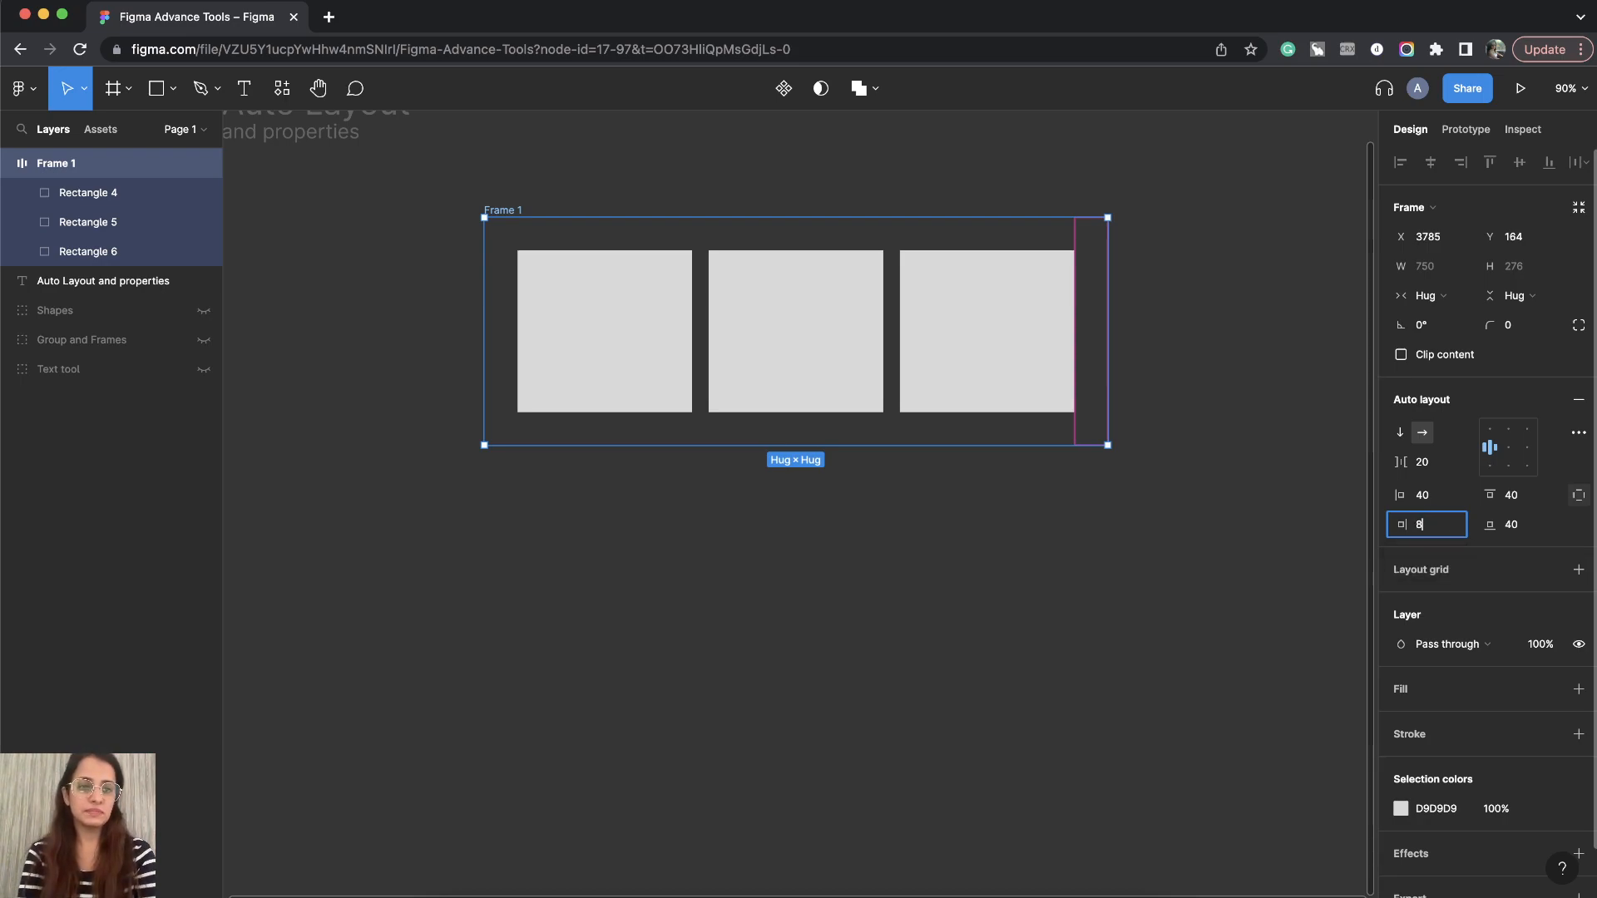
click(1530, 533)
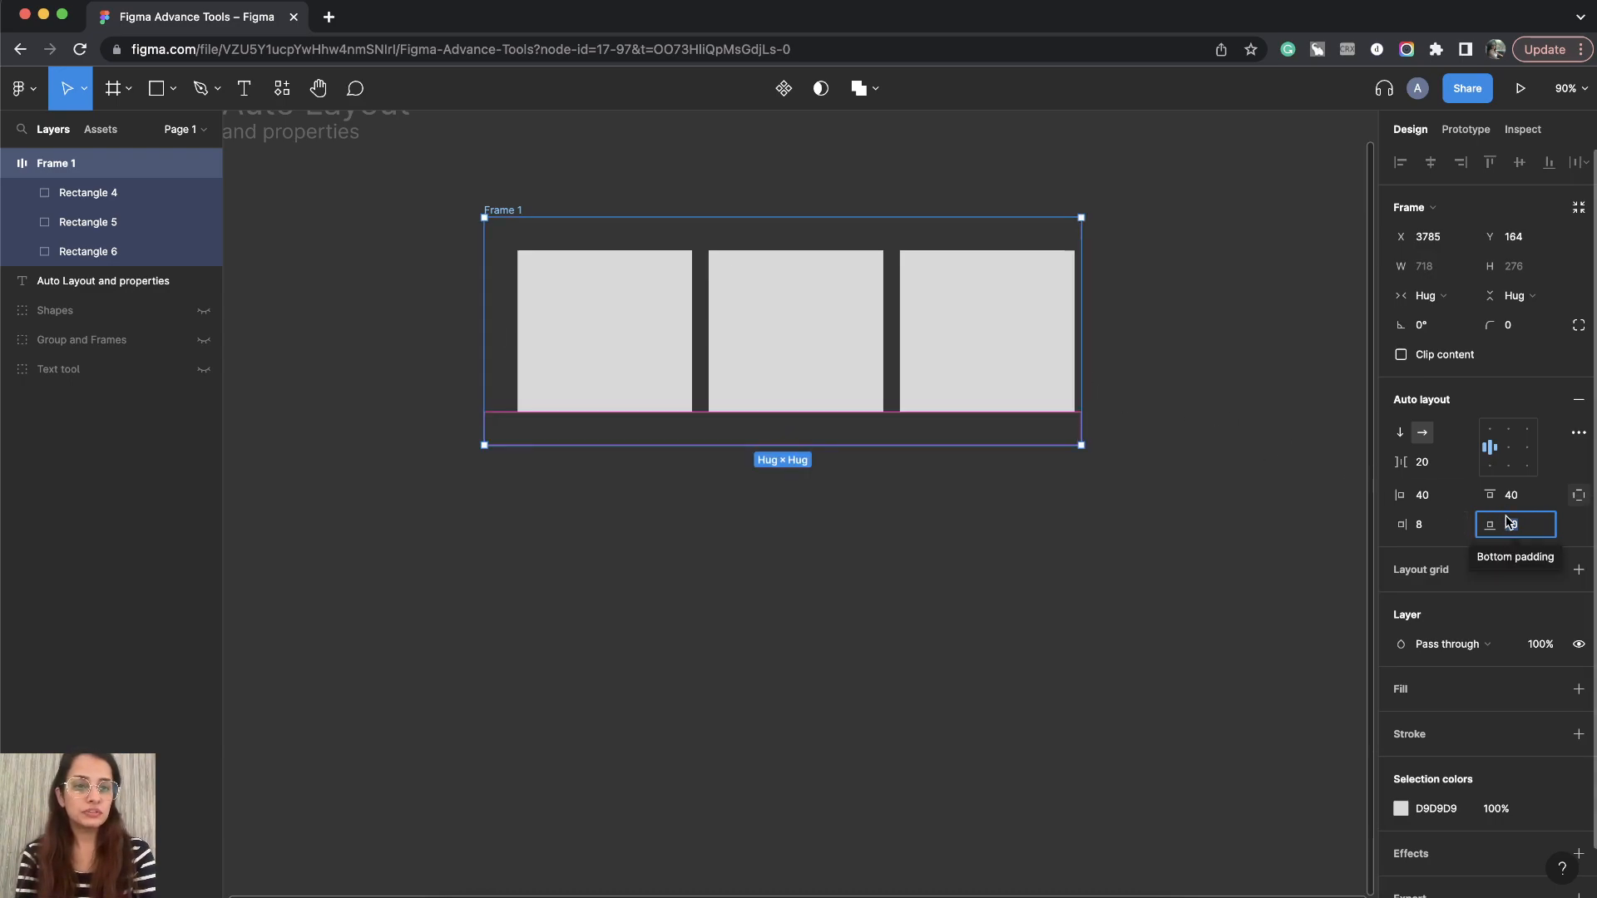
click(894, 641)
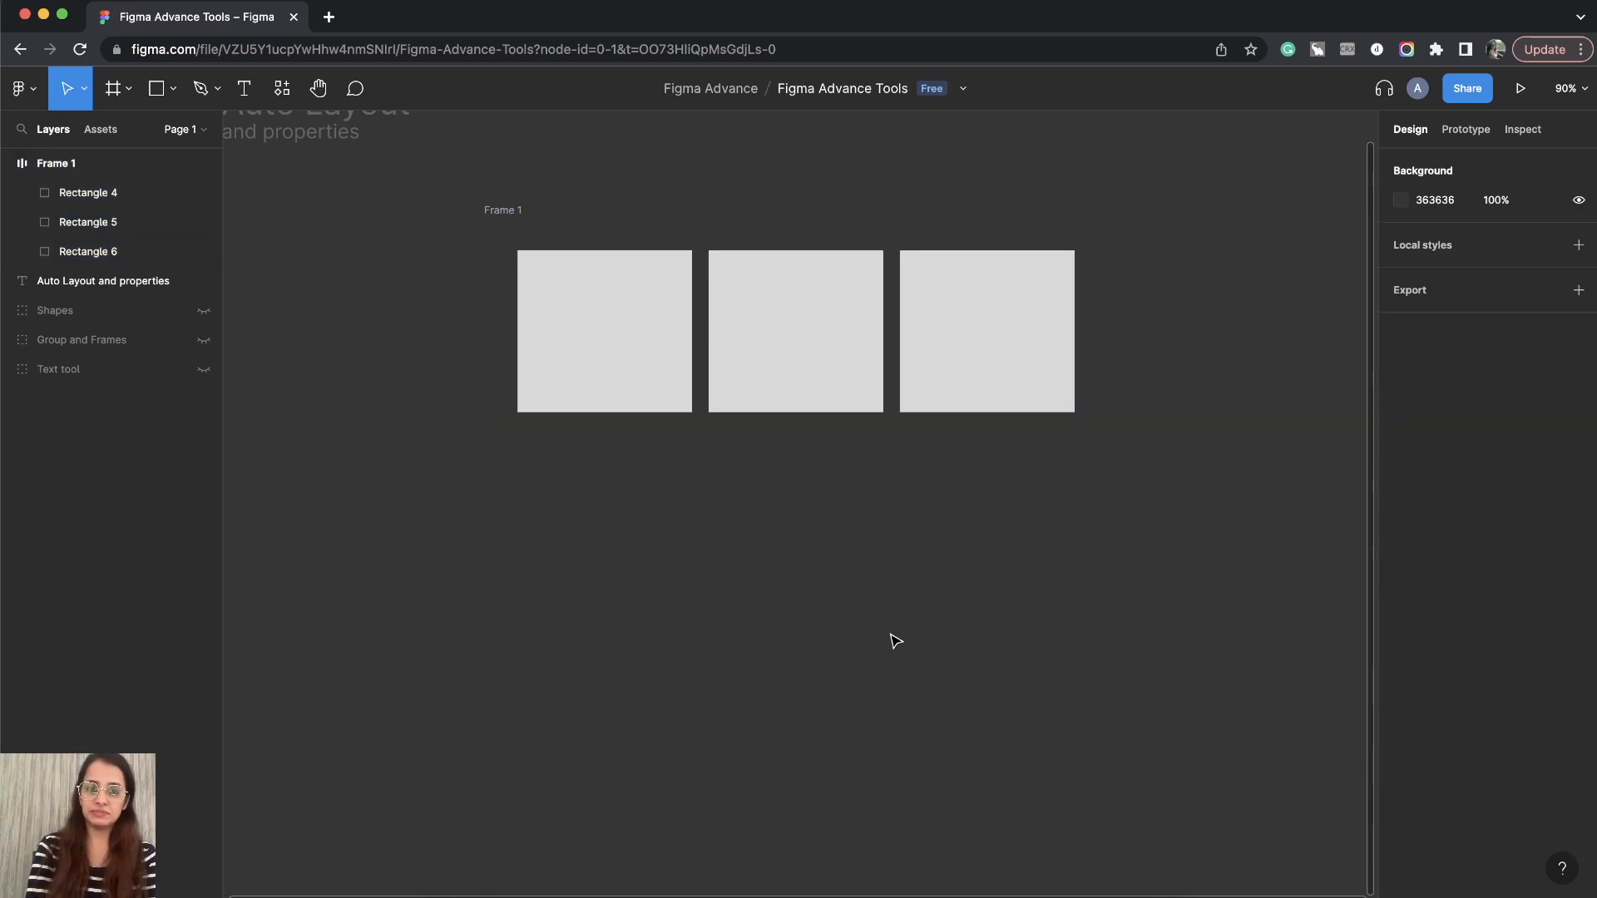
- Reselect the frame and switch its auto layout direction to vertical and back to horizontal
click(865, 285)
click(948, 527)
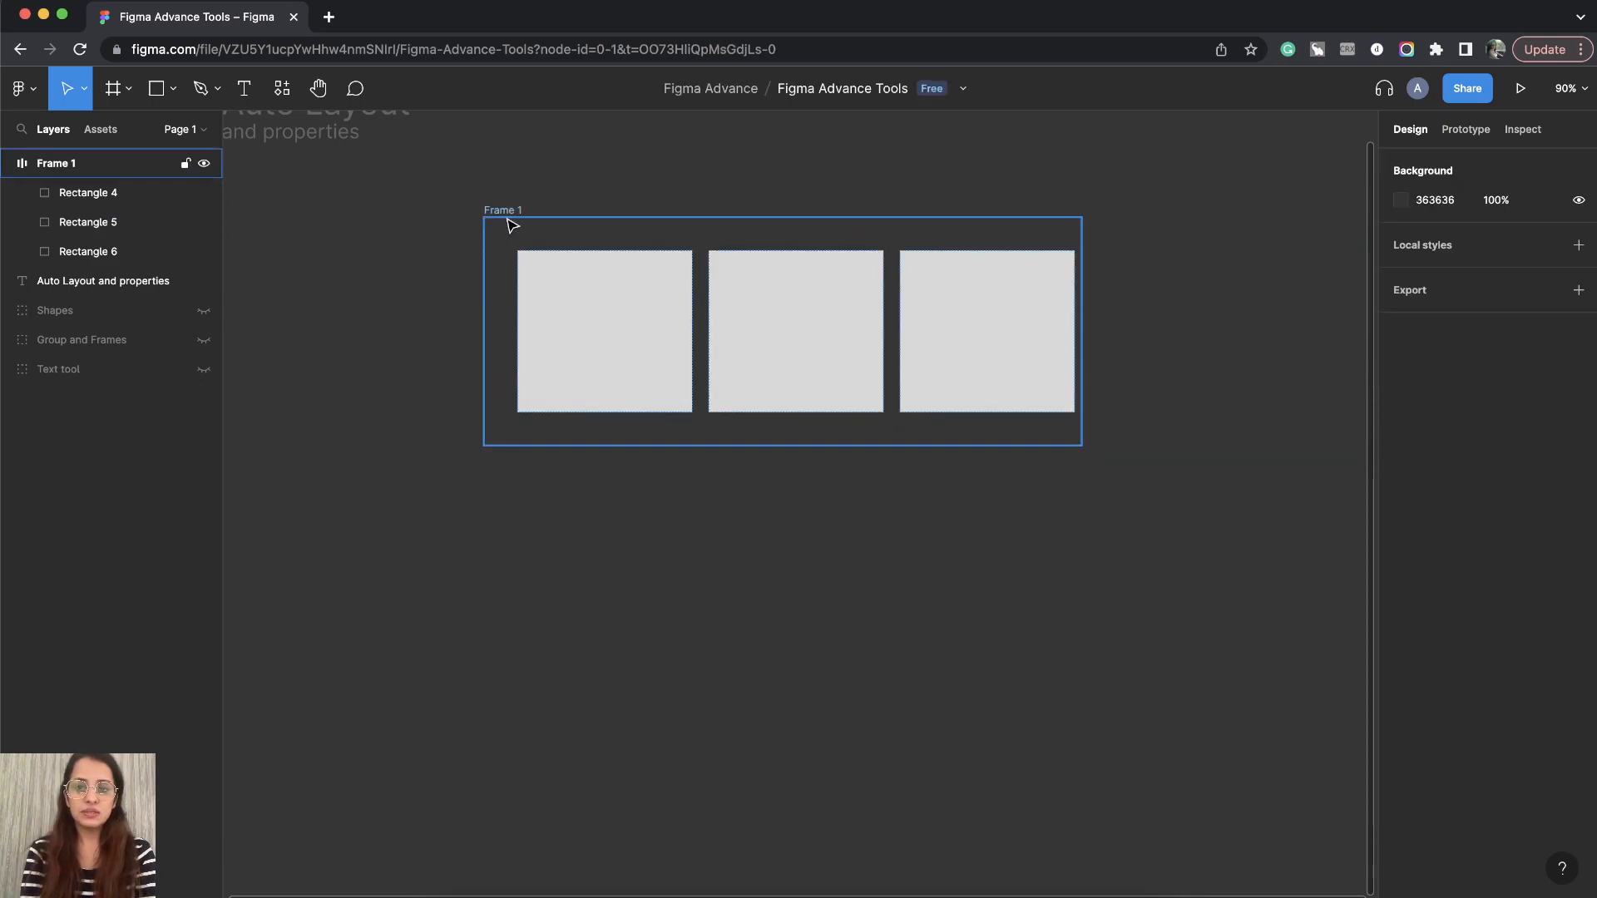
click(509, 249)
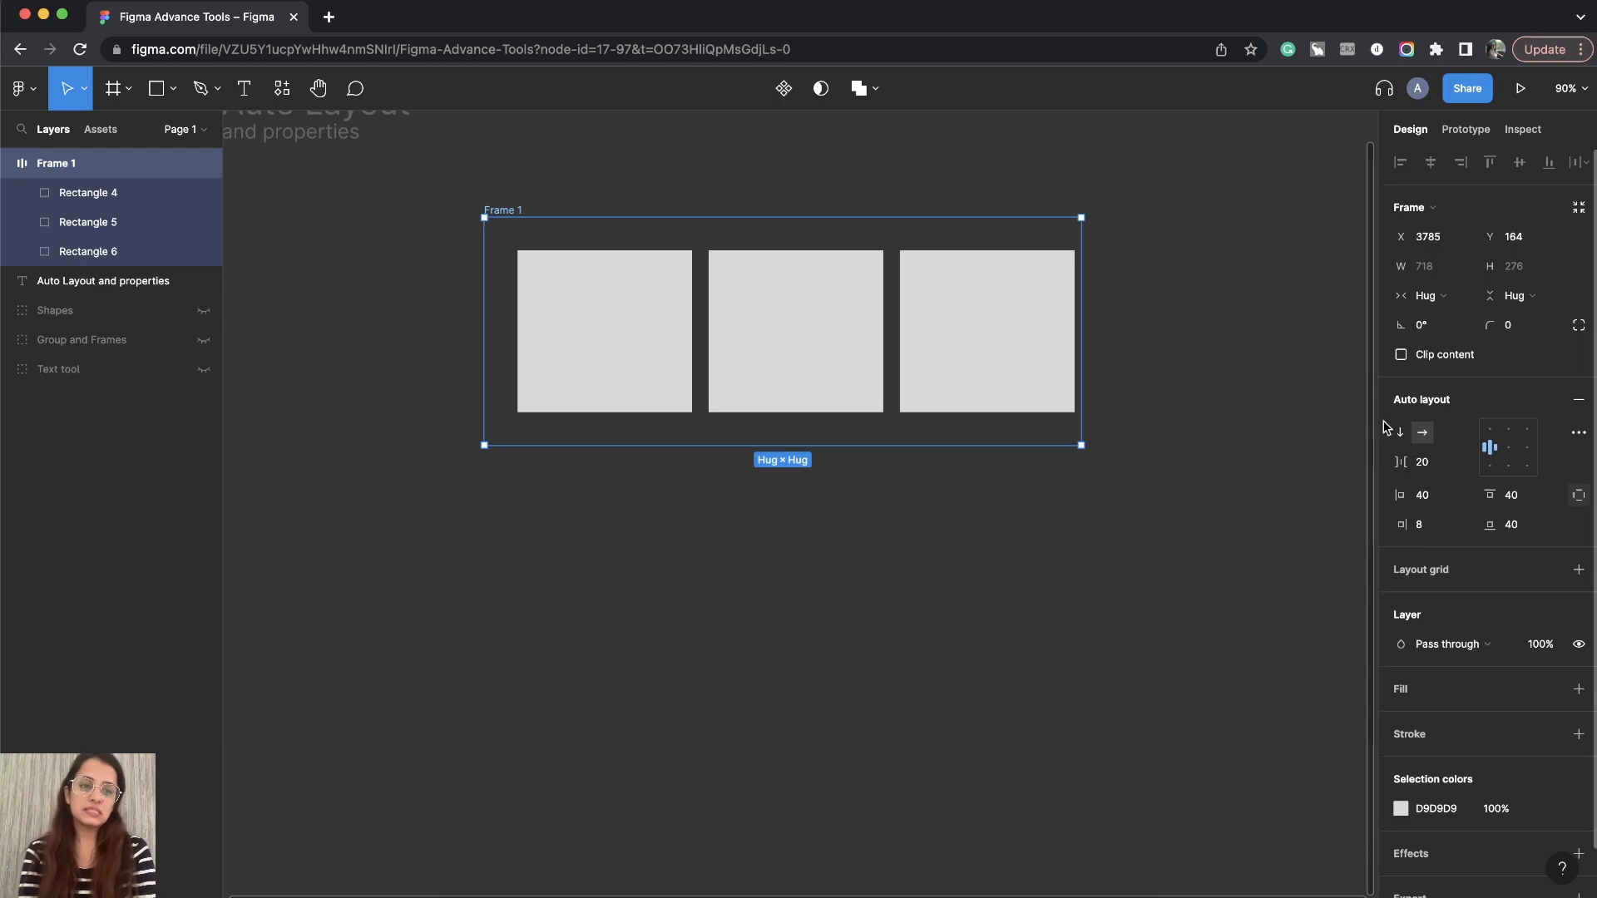
scroll(929, 413, down, 4)
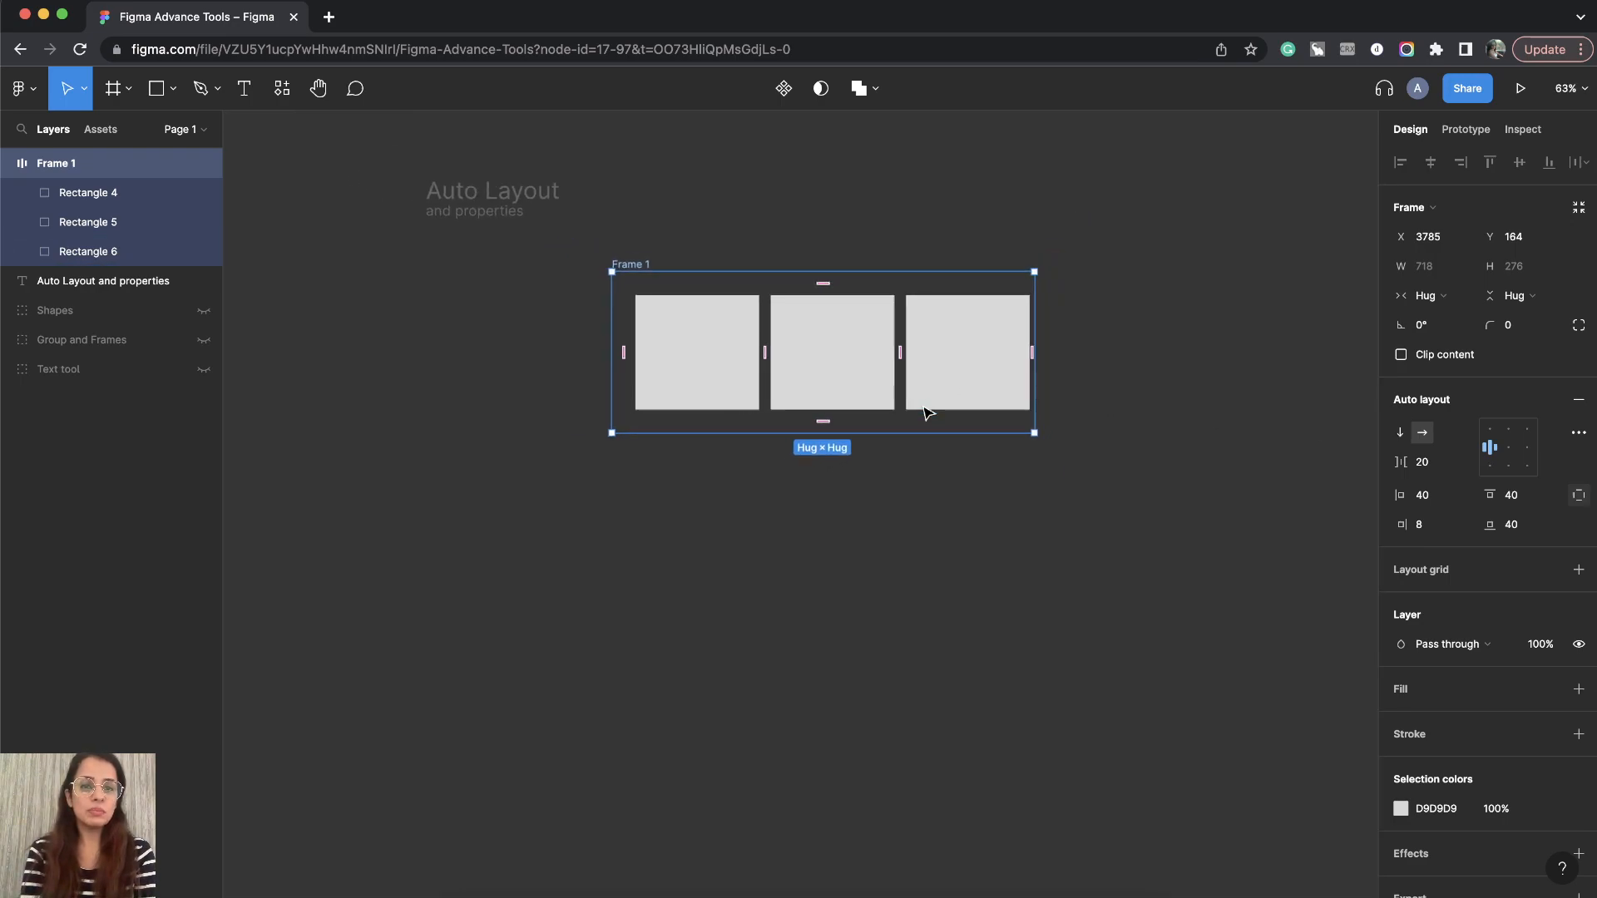
click(1398, 432)
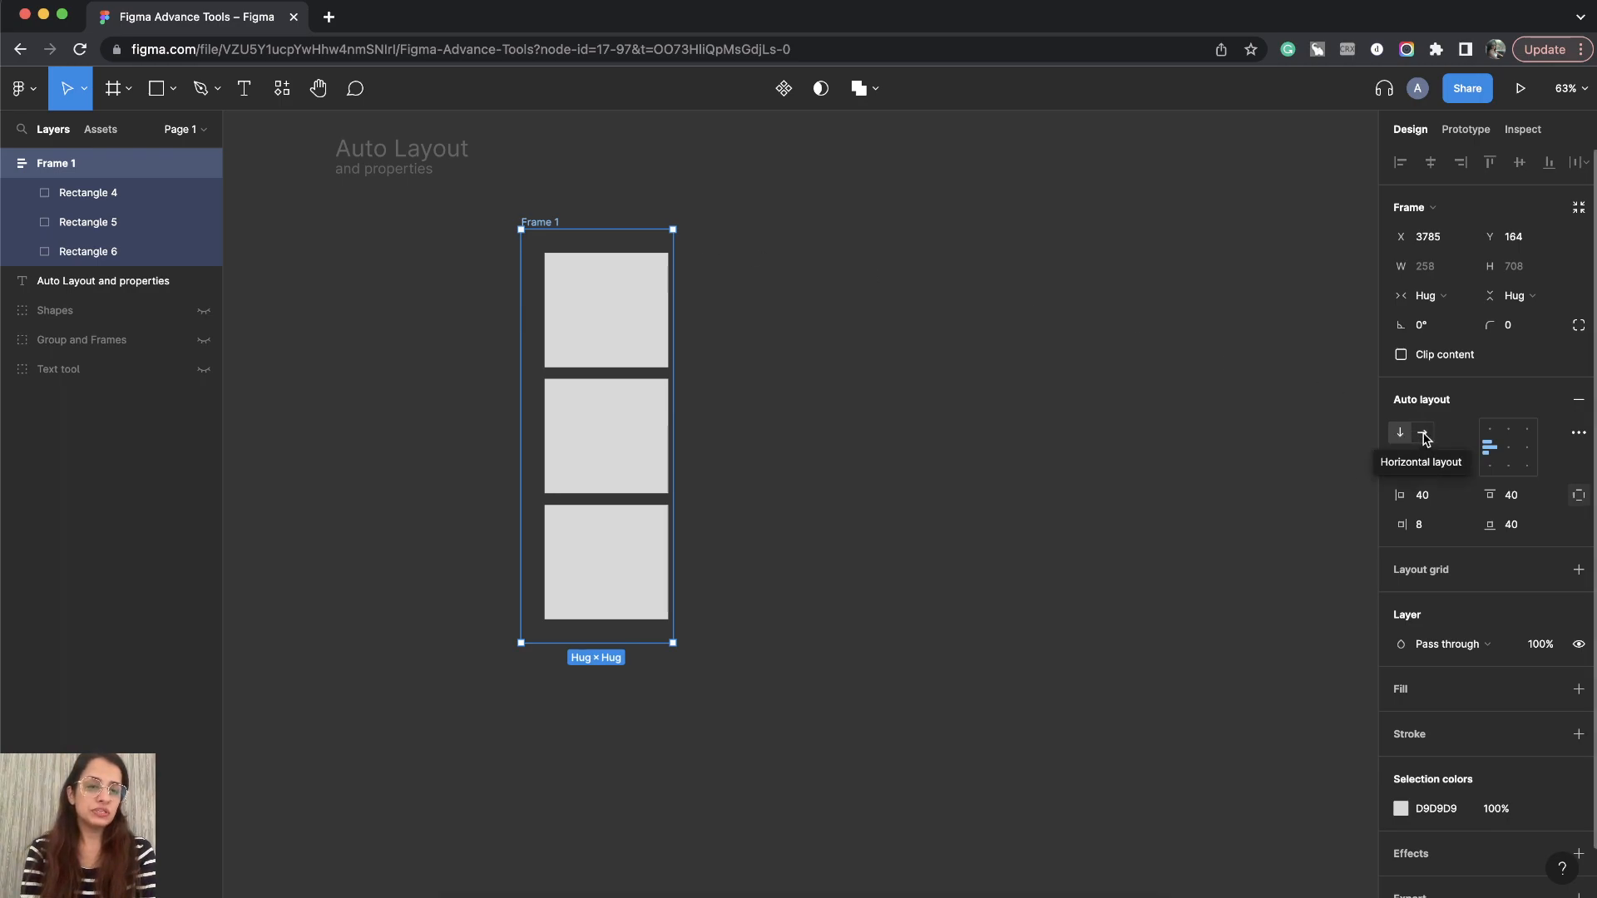
click(1423, 434)
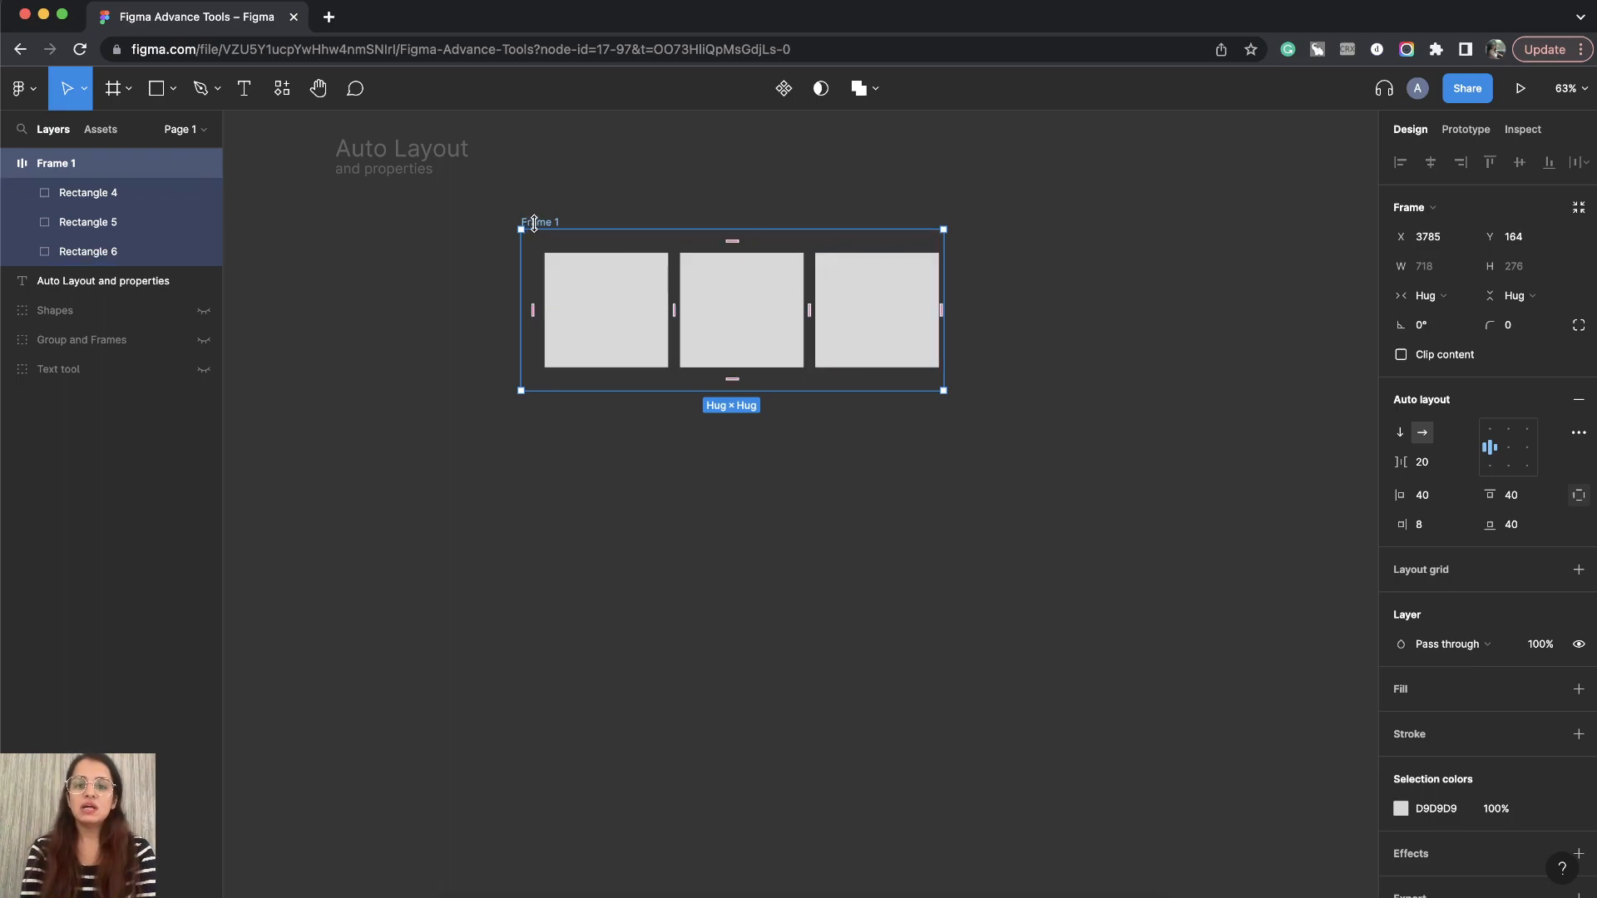
- Return to uniform padding and set the frame's horizontal padding to 40
click(1577, 497)
click(1443, 504)
text(40)
key(Return)
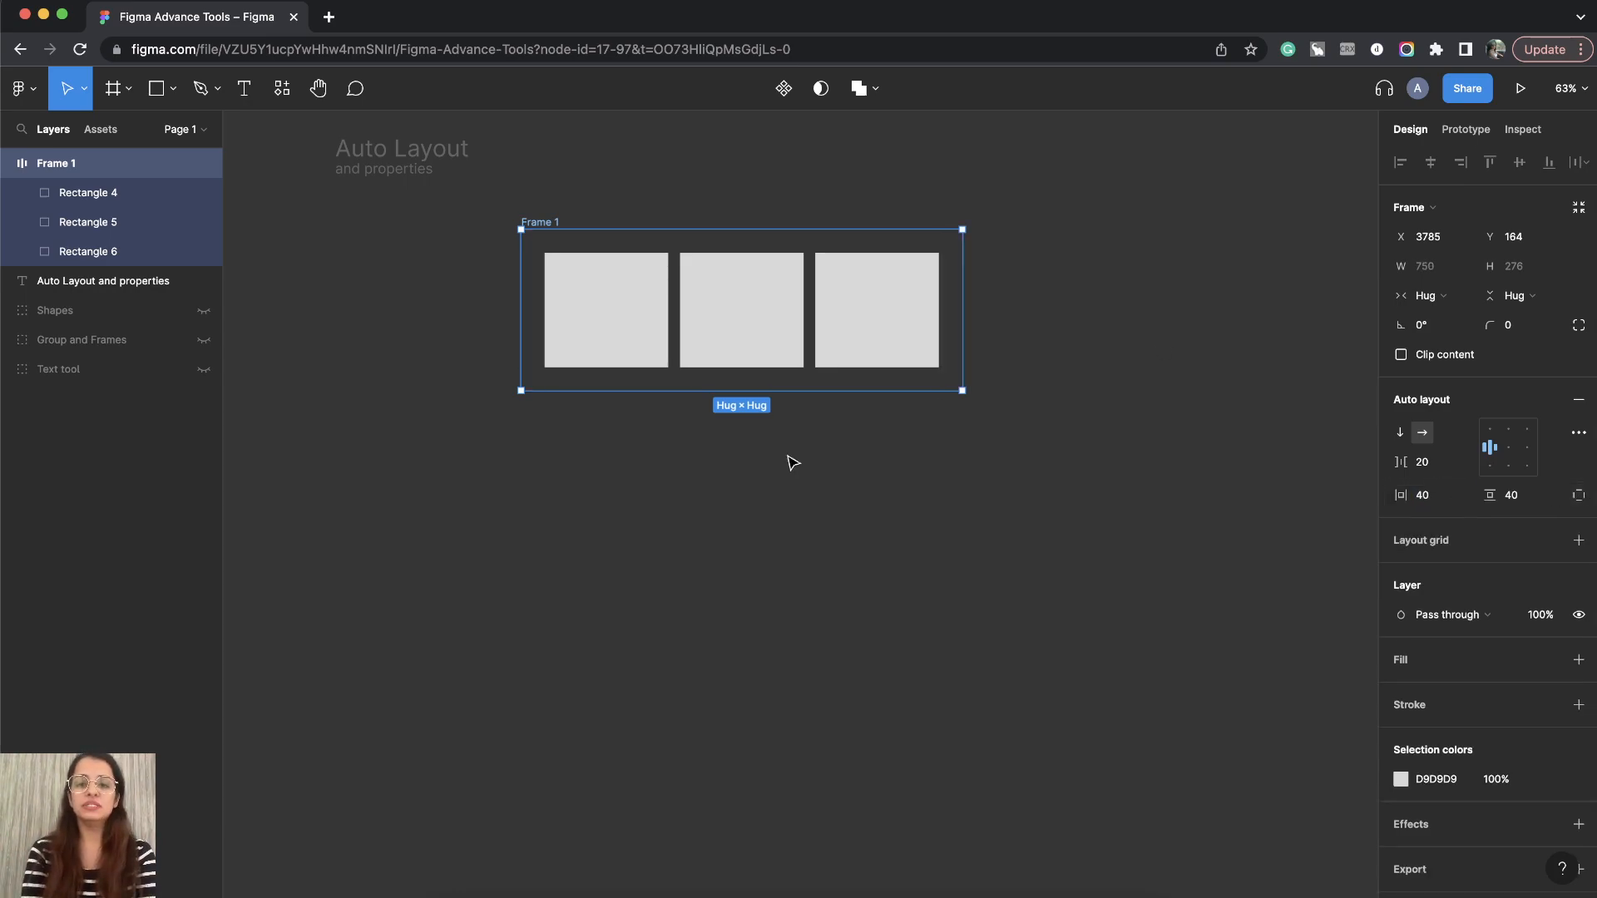
- Move the frame to a new position further left and lower on the canvas
click(557, 195)
click(546, 222)
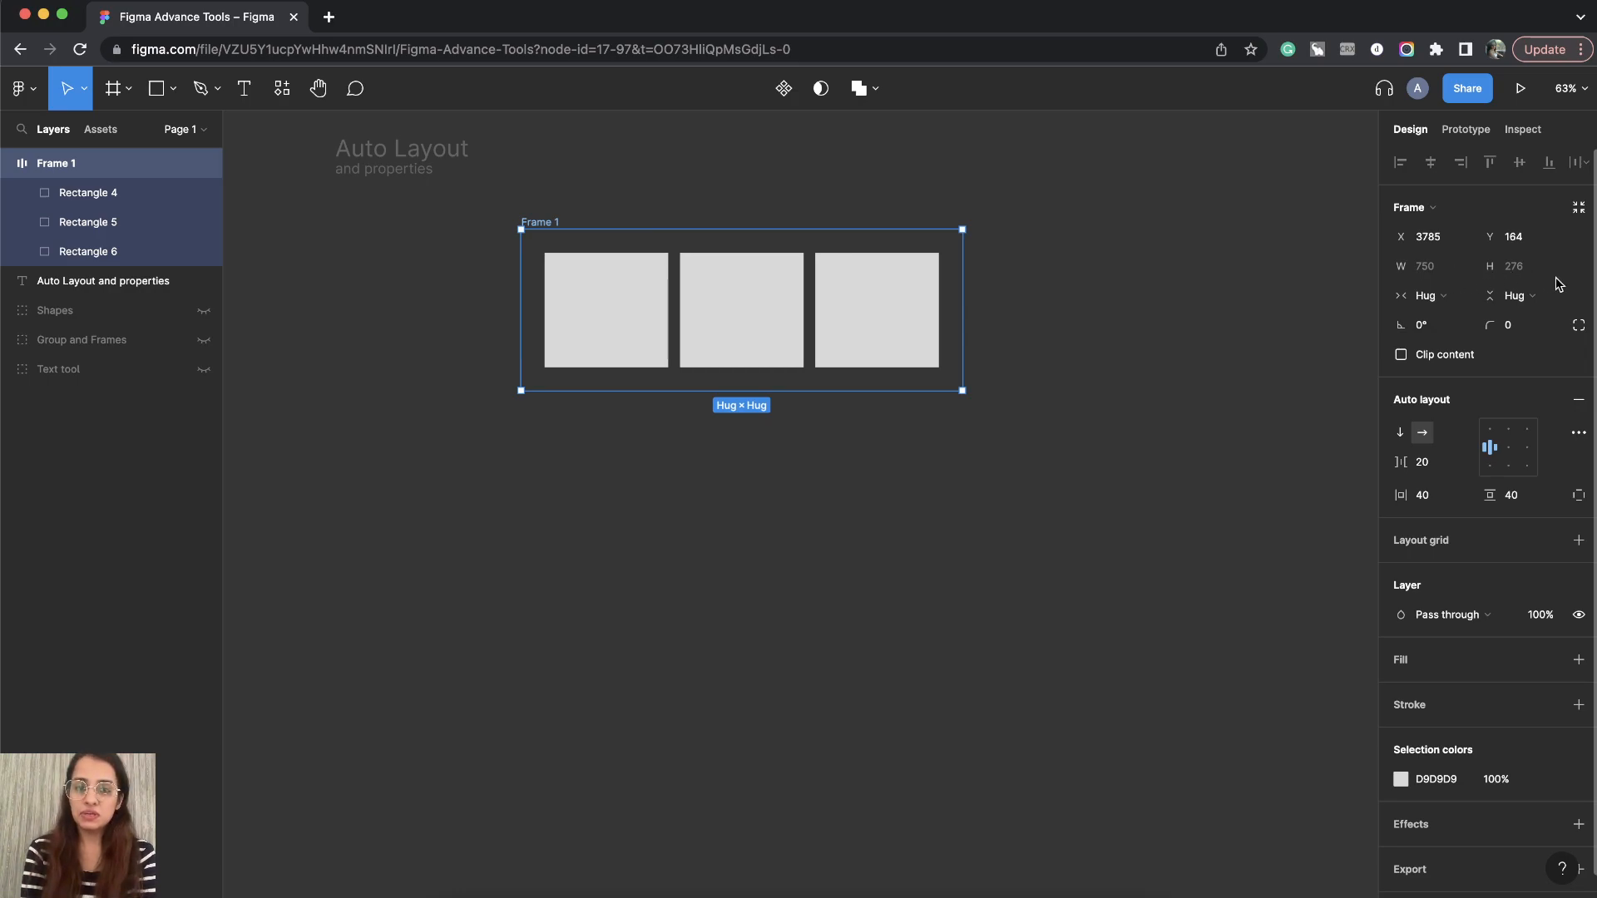
drag(539, 221, 348, 269)
scroll(348, 269, left, 3)
scroll(607, 351, up, 5)
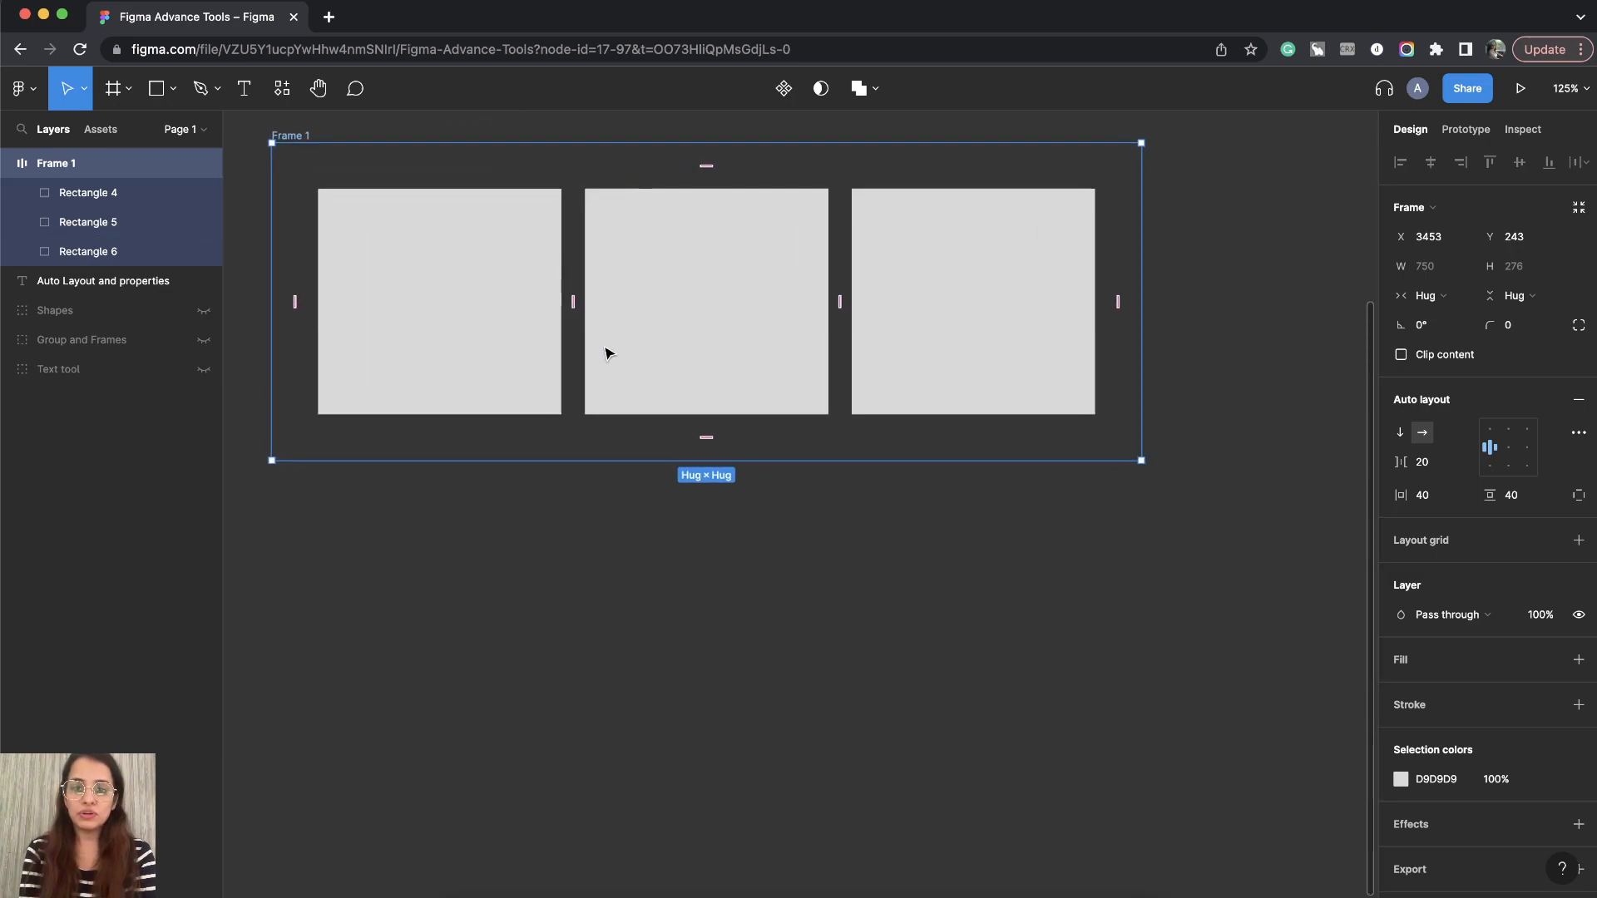
scroll(607, 349, up, 2)
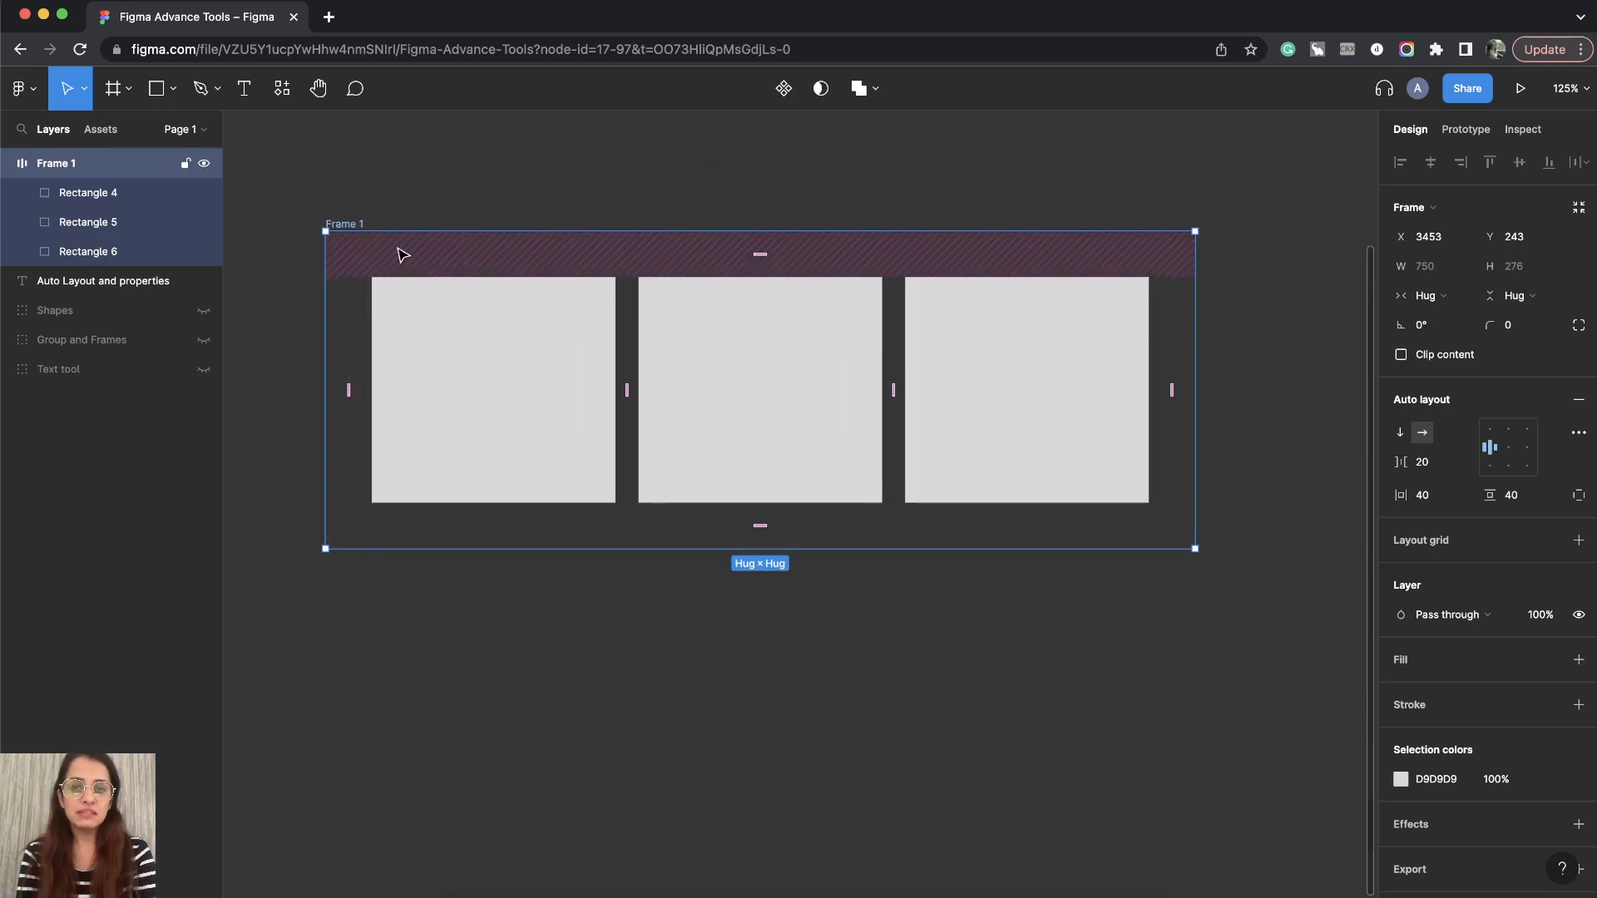
- Select each rectangle inside the frame in turn, then reselect the frame
click(508, 383)
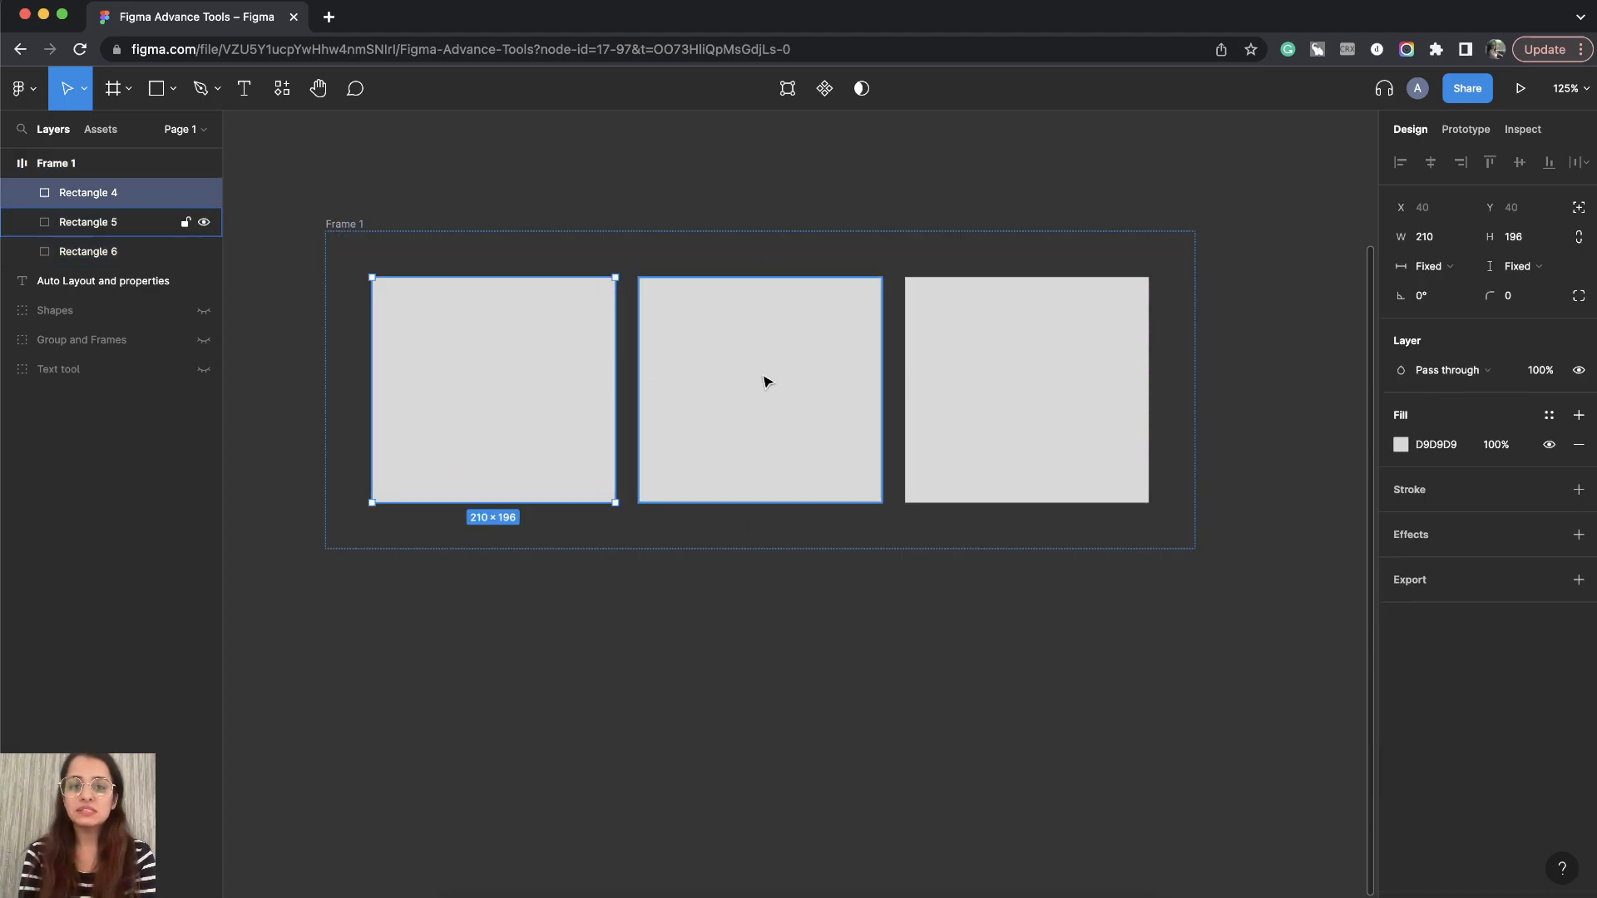
click(759, 375)
click(1060, 372)
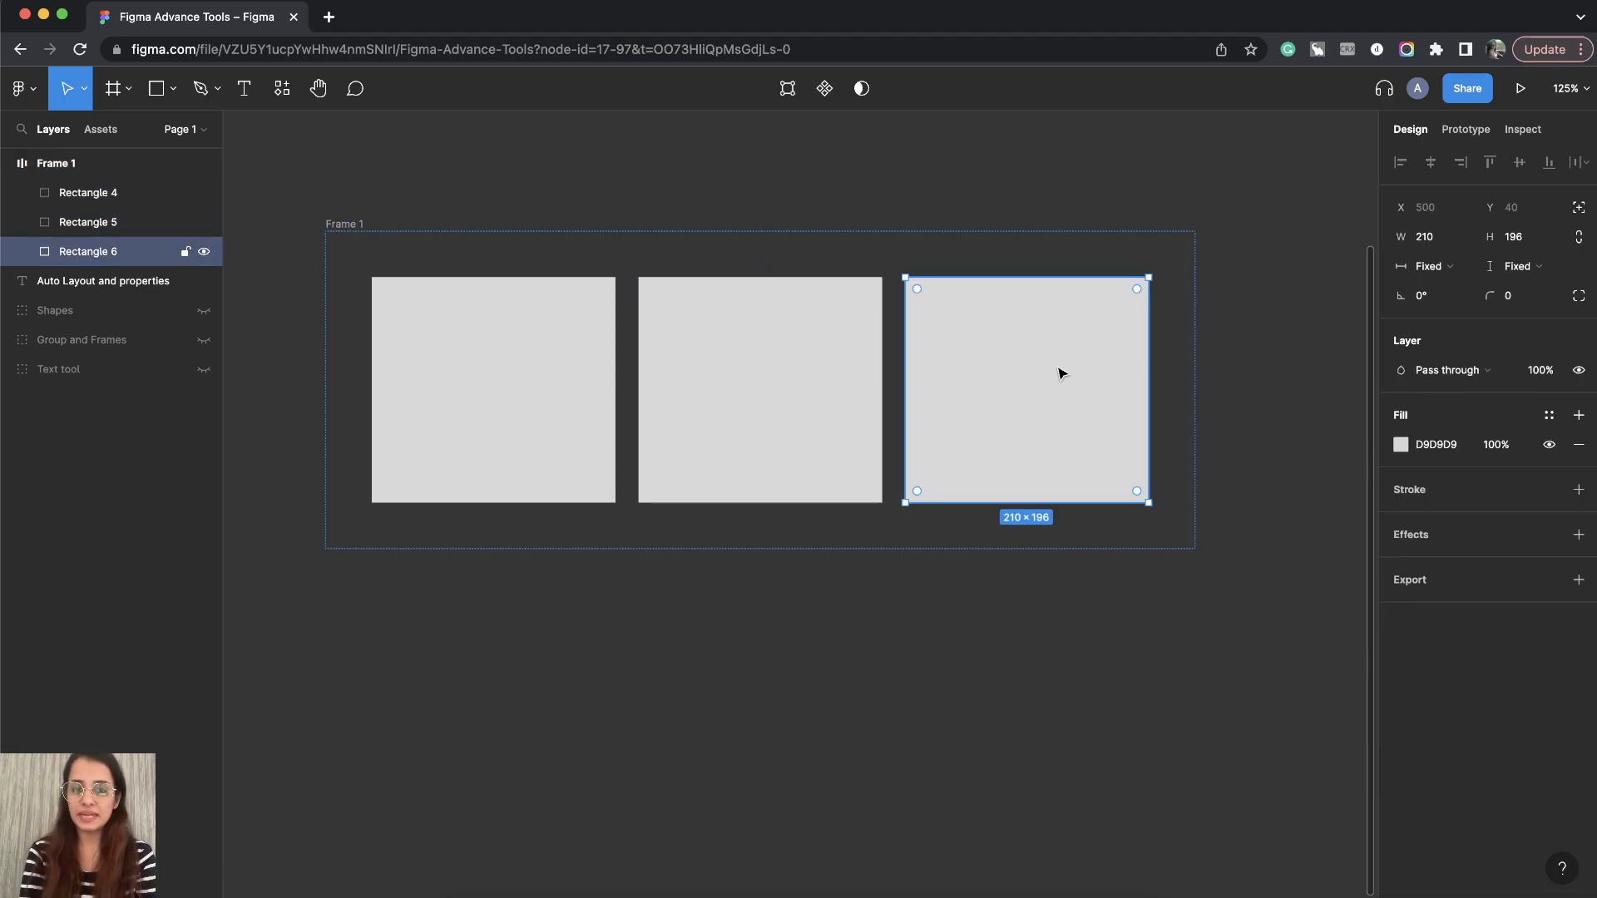
click(335, 222)
click(343, 212)
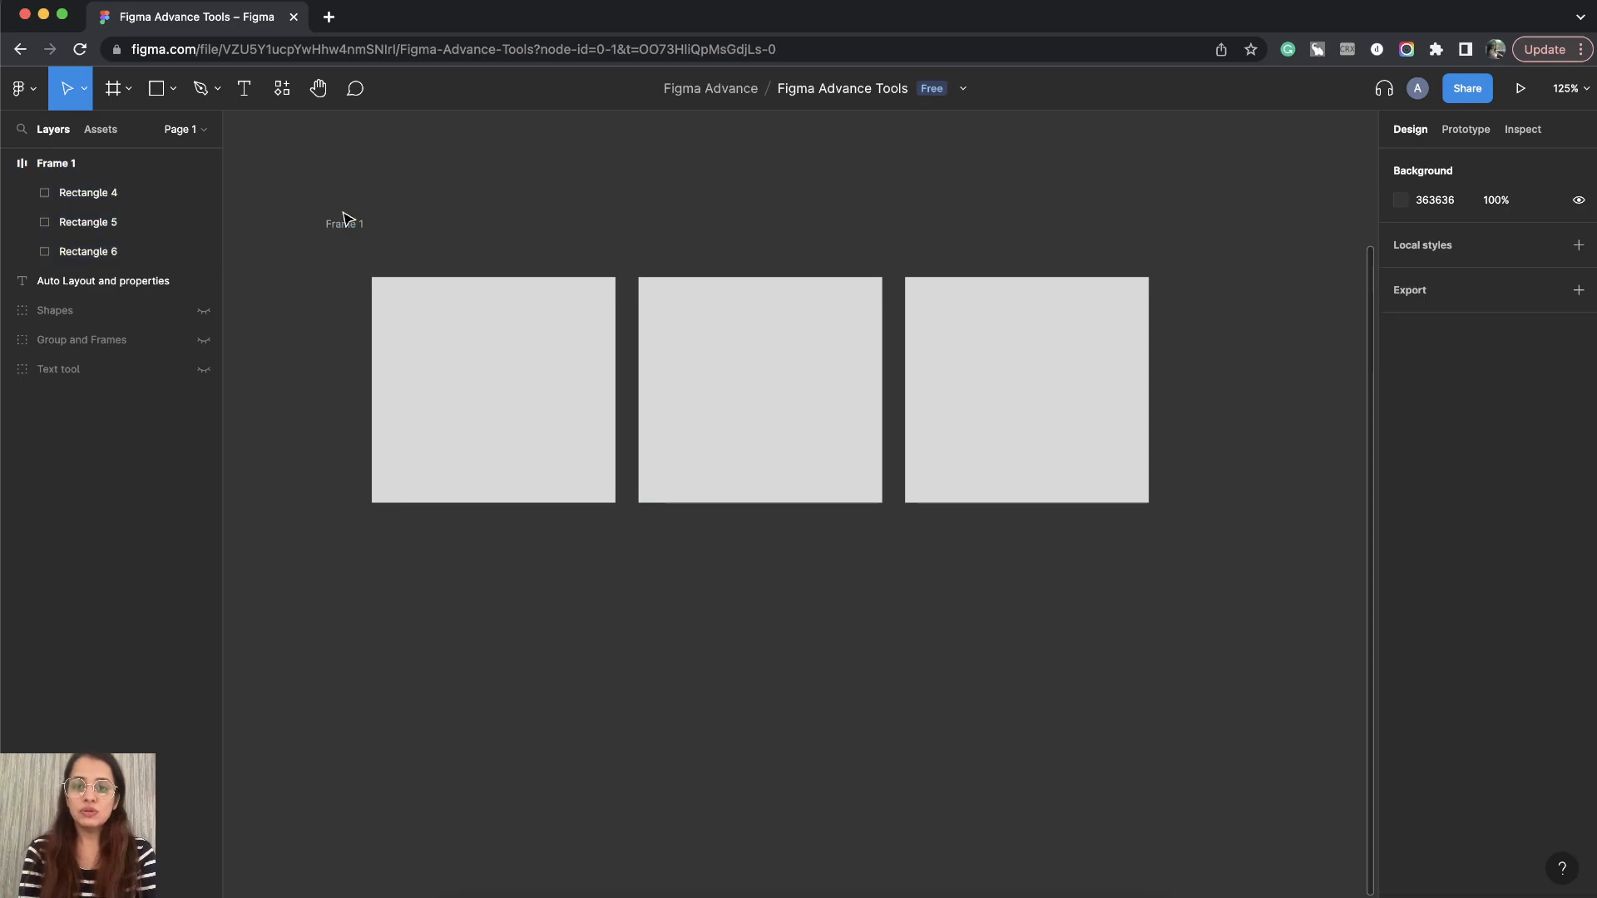
click(346, 225)
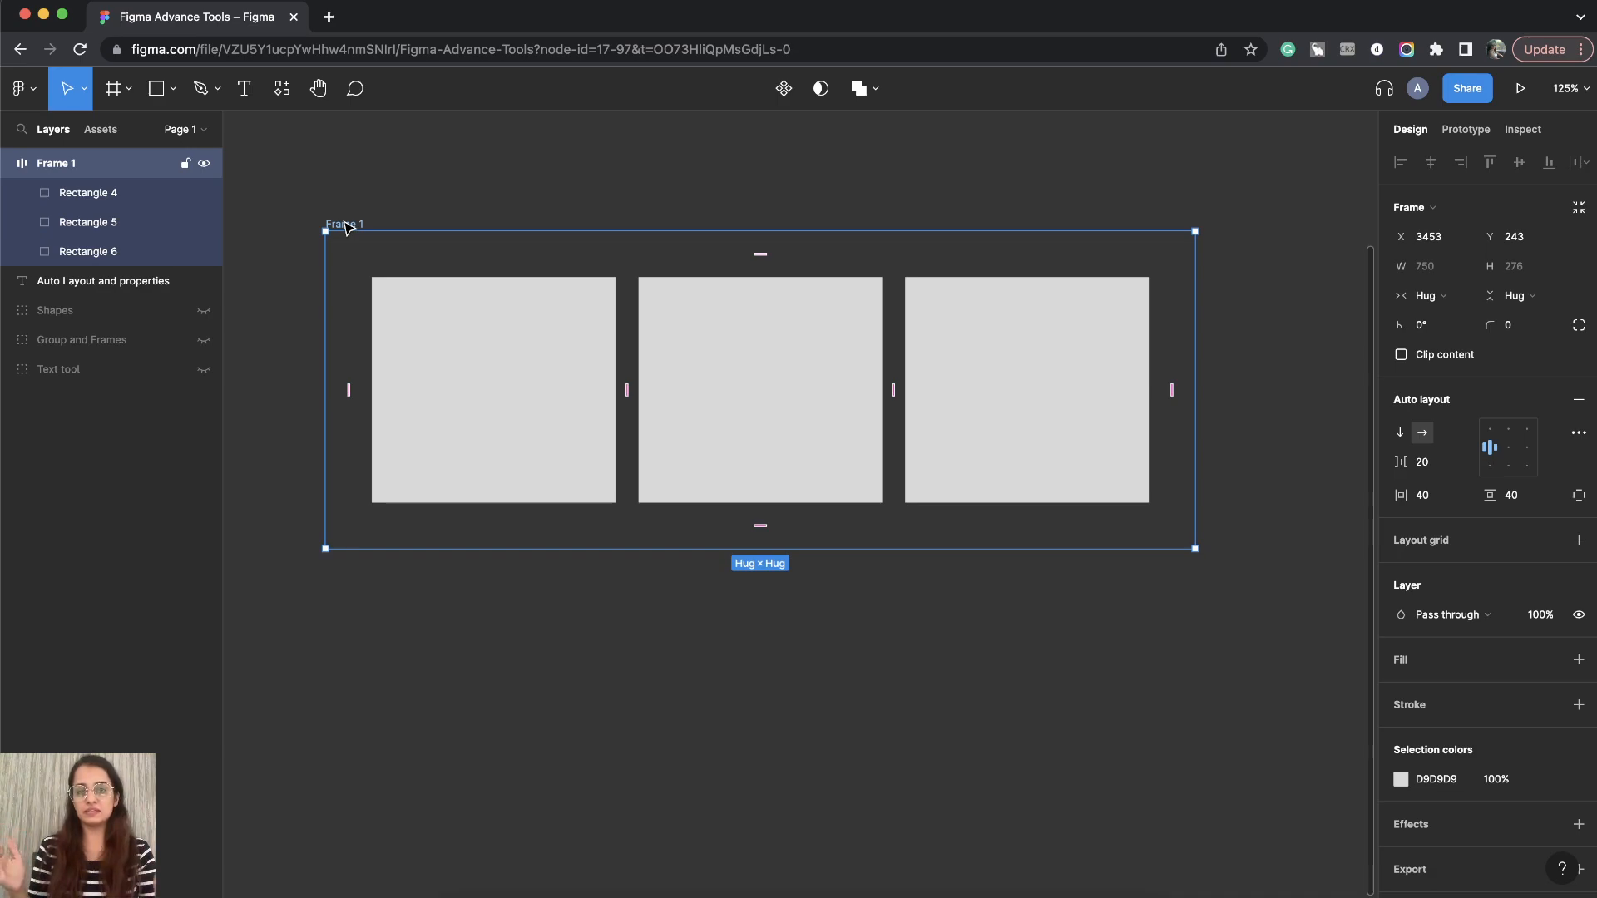
- Change the frame's horizontal resizing from Hug contents to Fixed width
click(1427, 301)
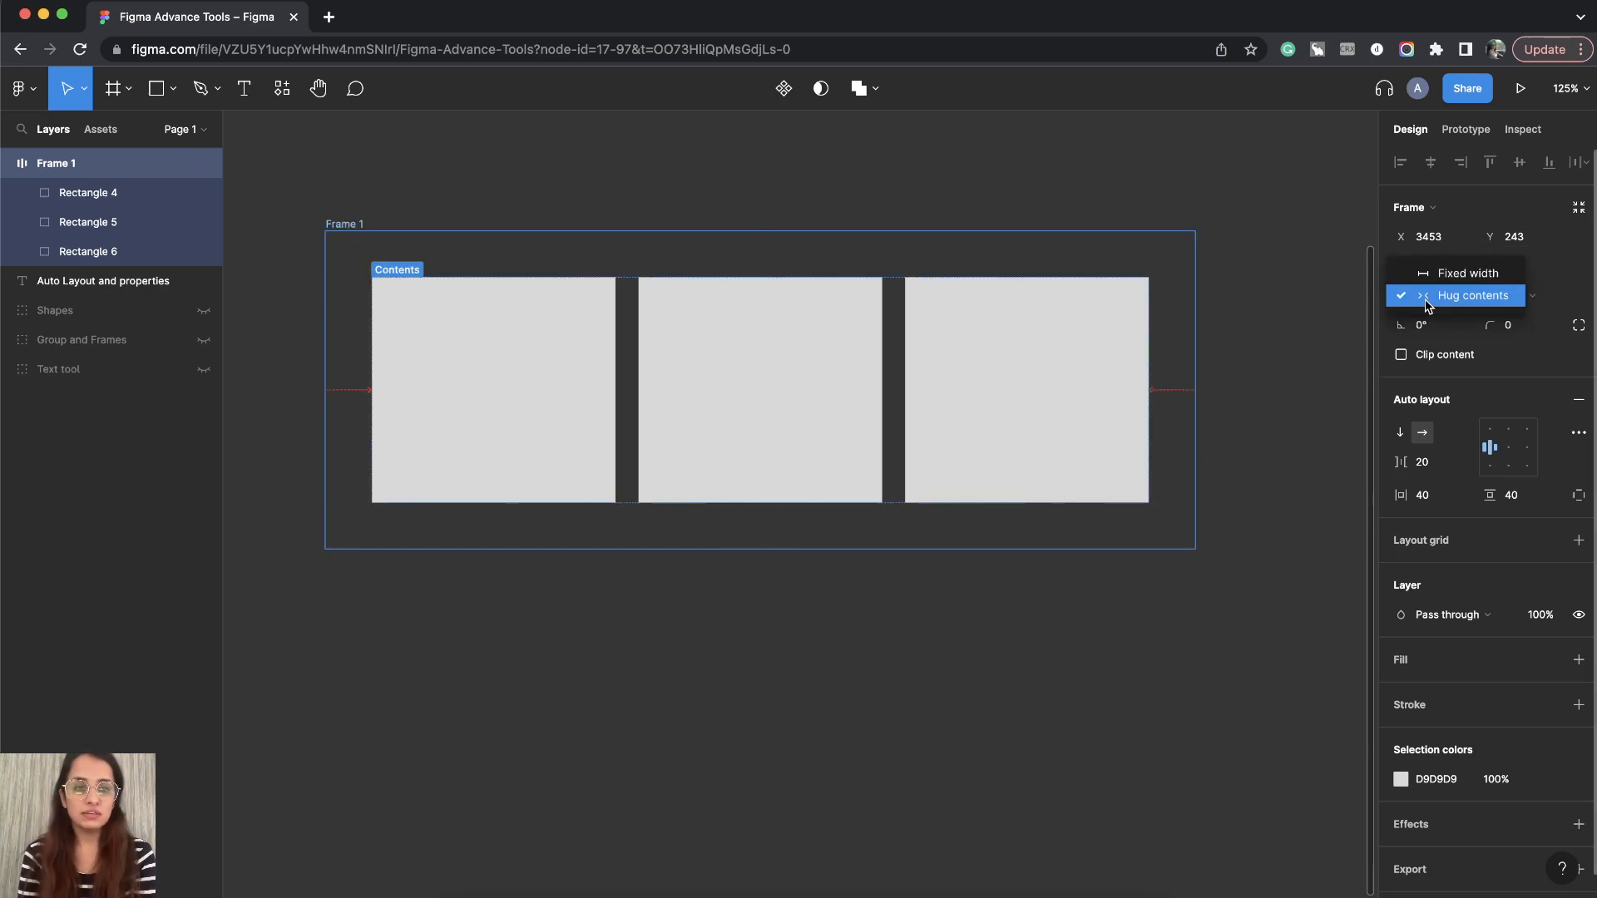
click(1434, 305)
click(1434, 301)
click(1434, 296)
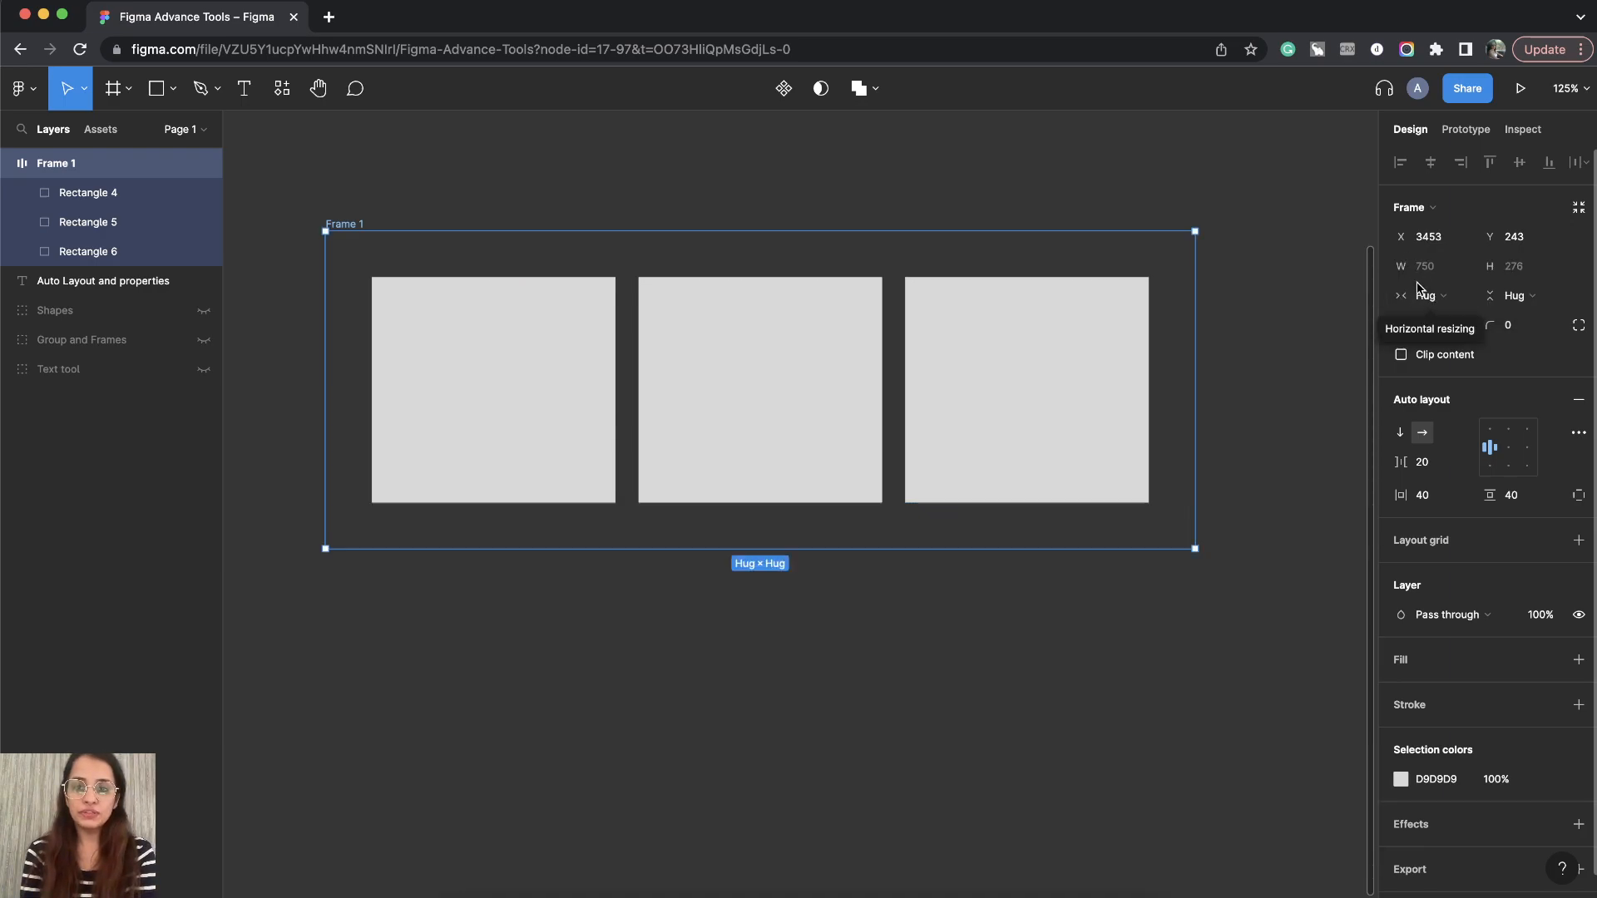
click(1439, 300)
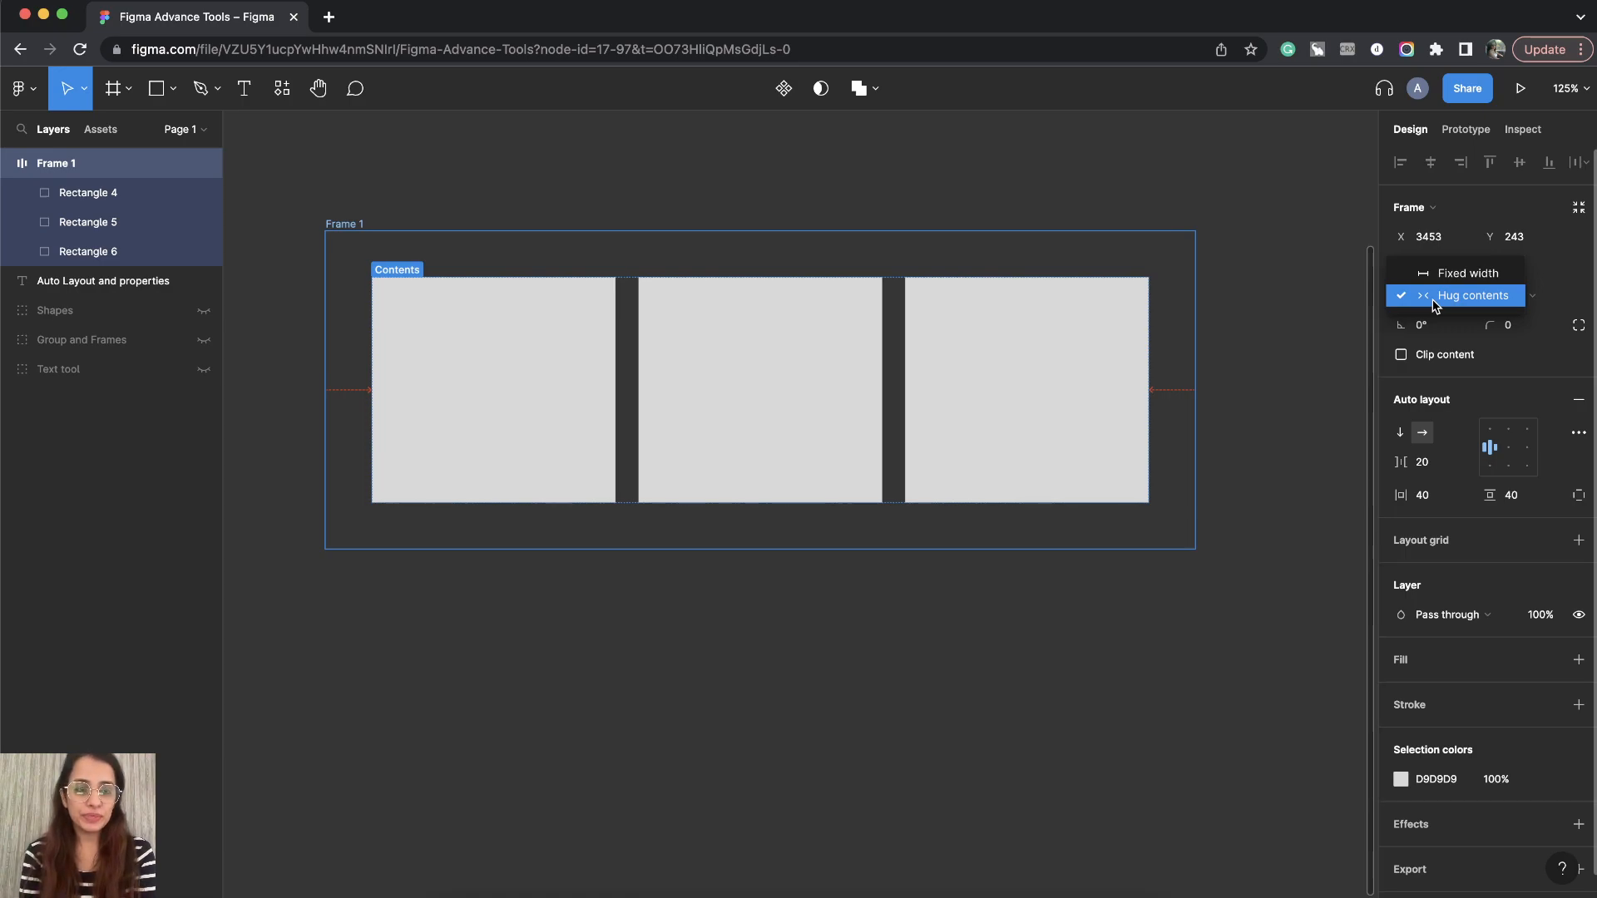
click(1468, 274)
- Set the frame's width to 1000
key(shift+1)
click(1433, 277)
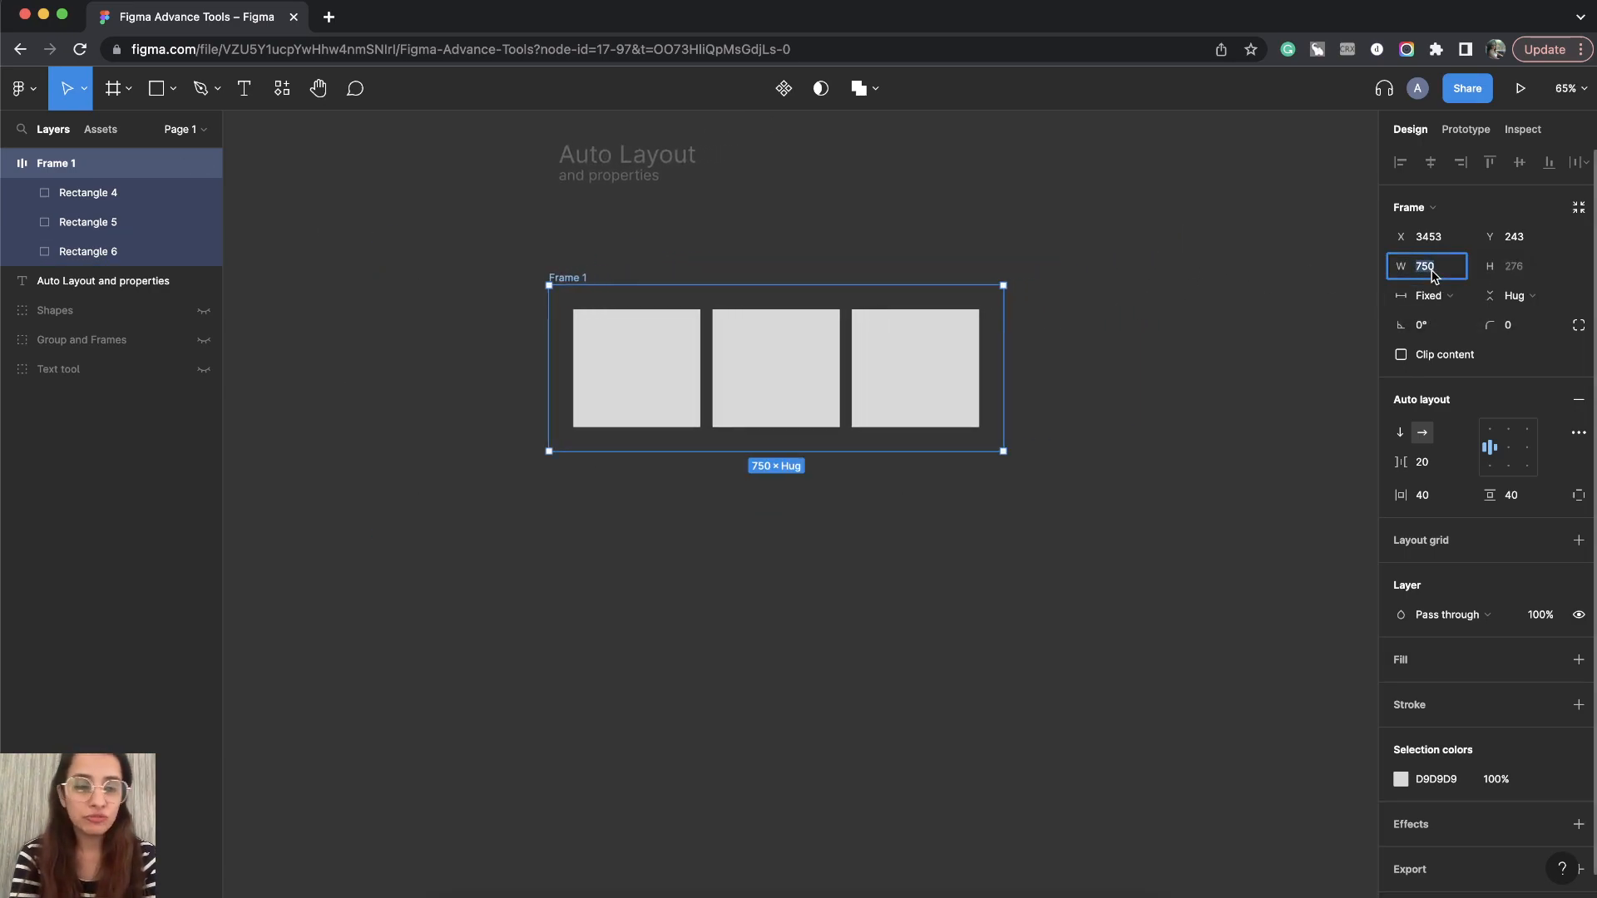
text(1)
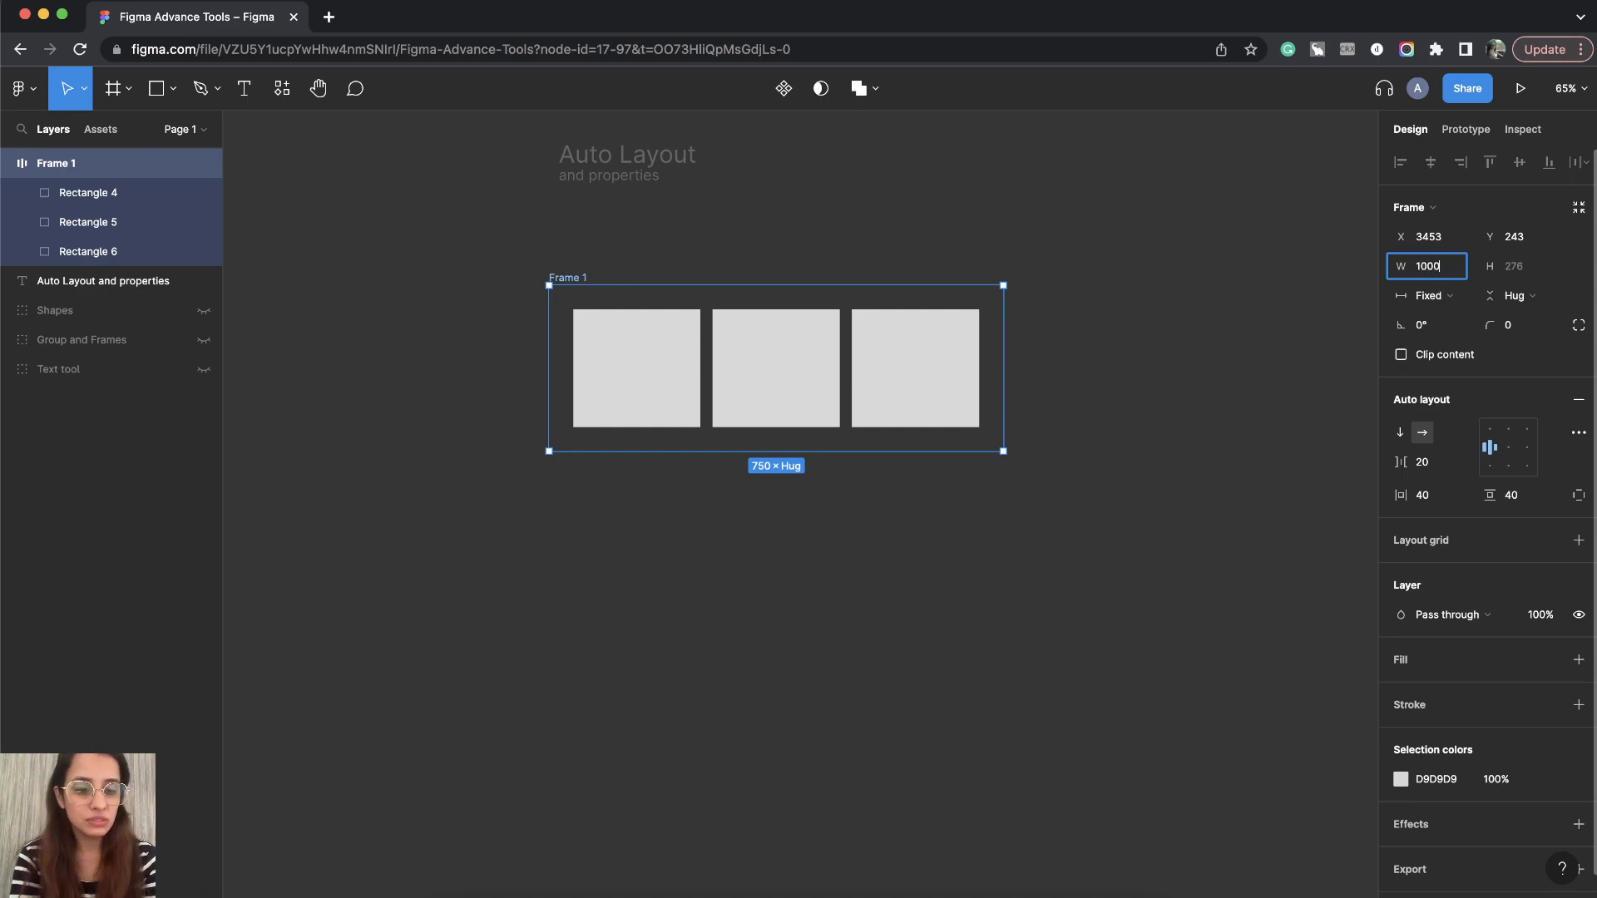
text(000)
key(Return)
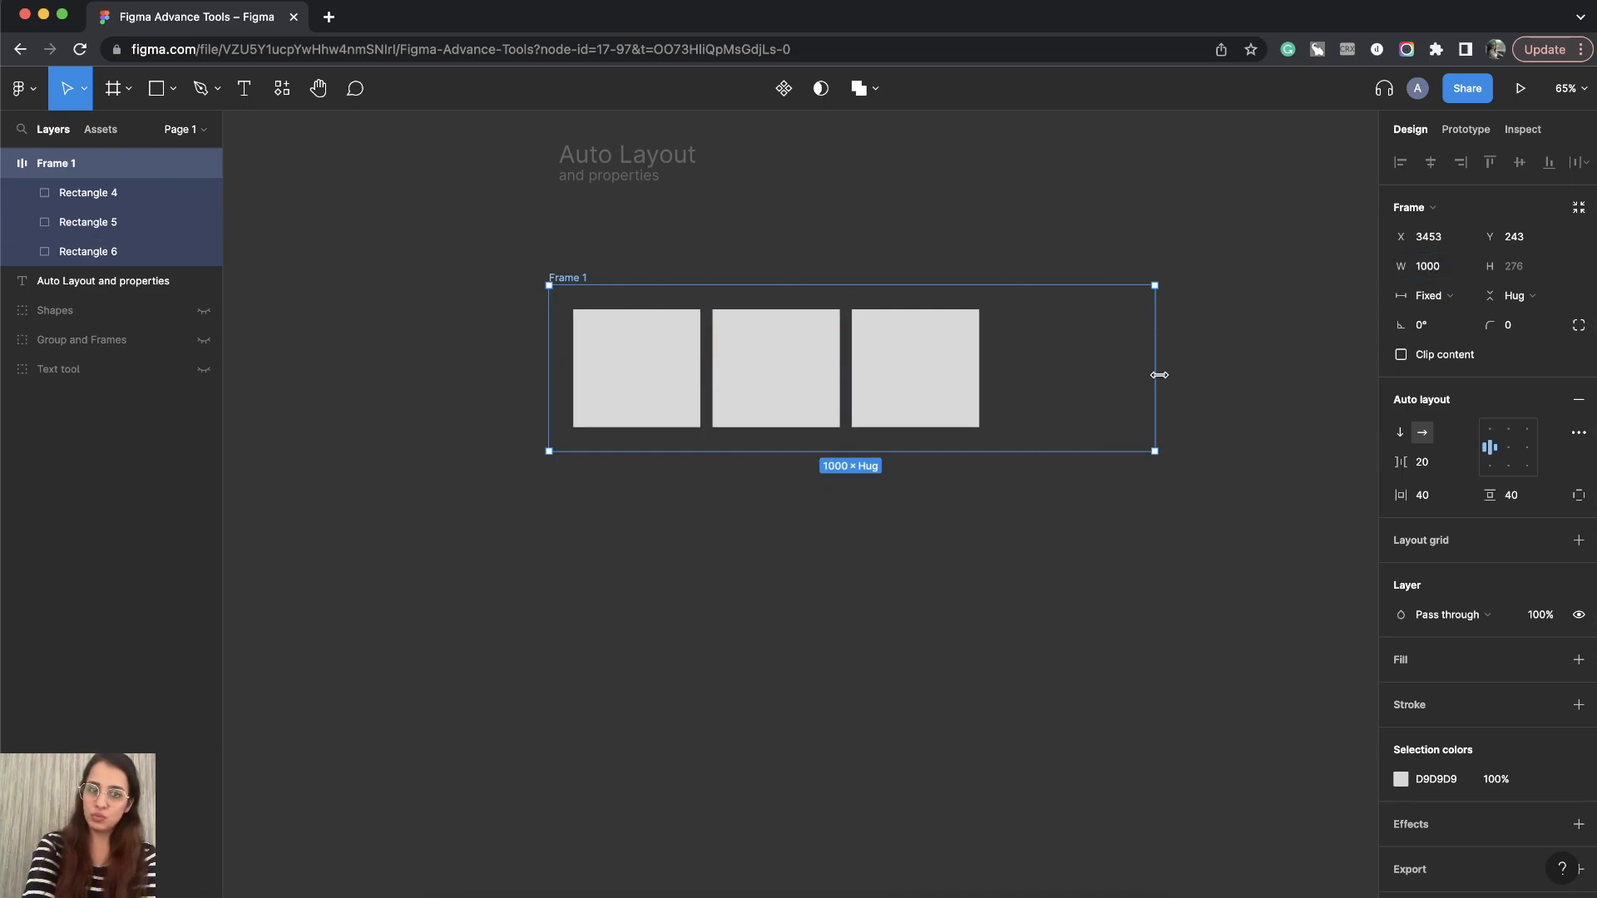